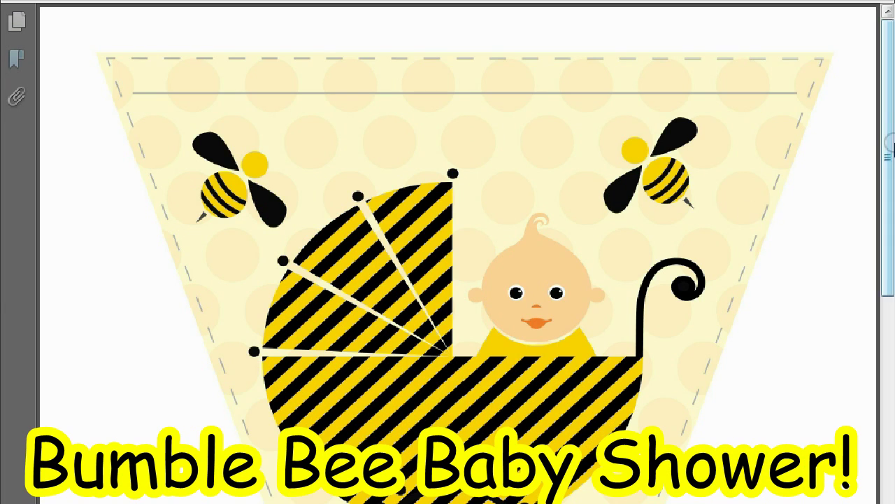
Step: Scroll the bumble bee PDF from the invitation and bingo card down to the banner pennant page
left_click_drag(888, 126, 890, 155)
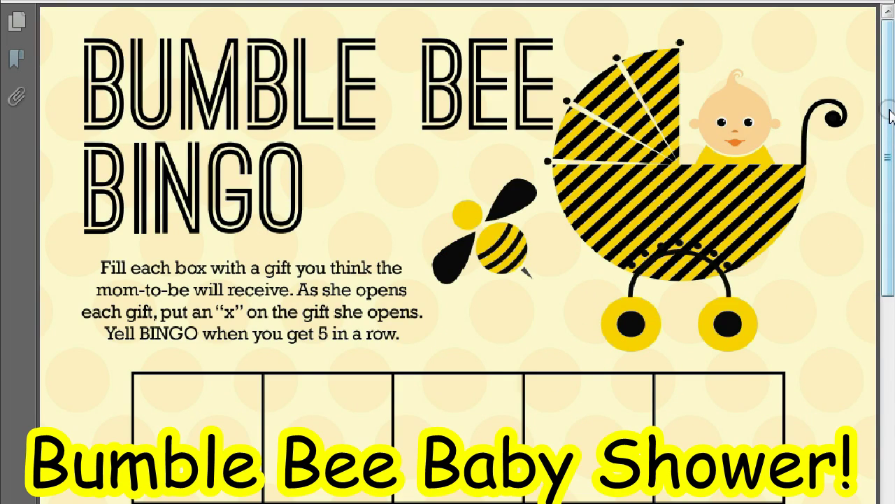
left_click_drag(890, 115, 889, 380)
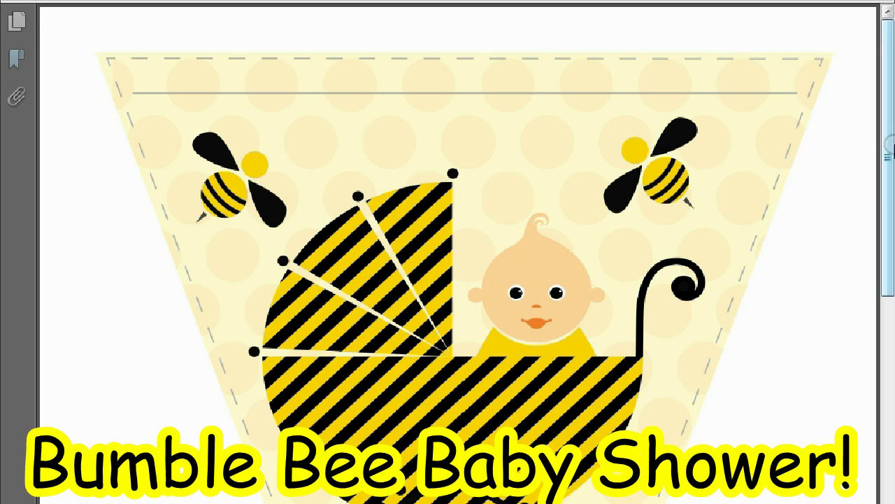
mouse_move(887, 144)
left_mouse_down()
mouse_move(873, 424)
mouse_move(875, 137)
left_mouse_up()
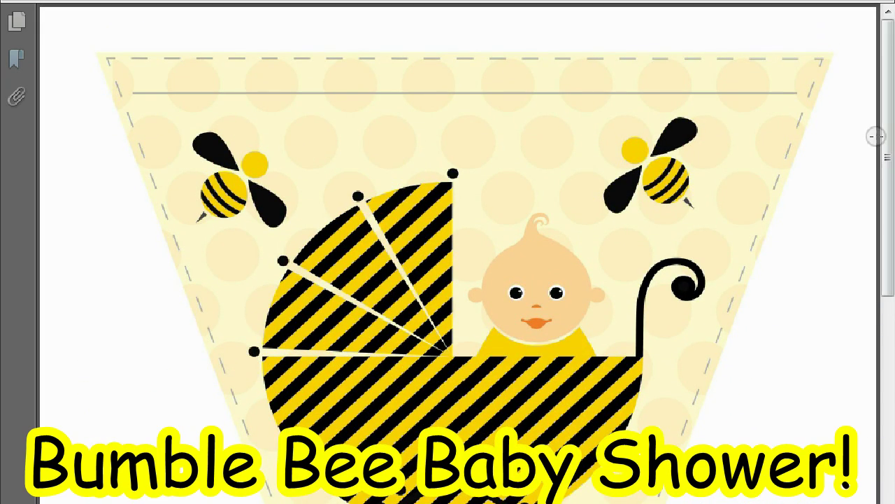
Step: Scroll up and down the bumble bee bingo card PDF, then leave Reader for the babyshowerimages folder
scroll(876, 136, "down", 10)
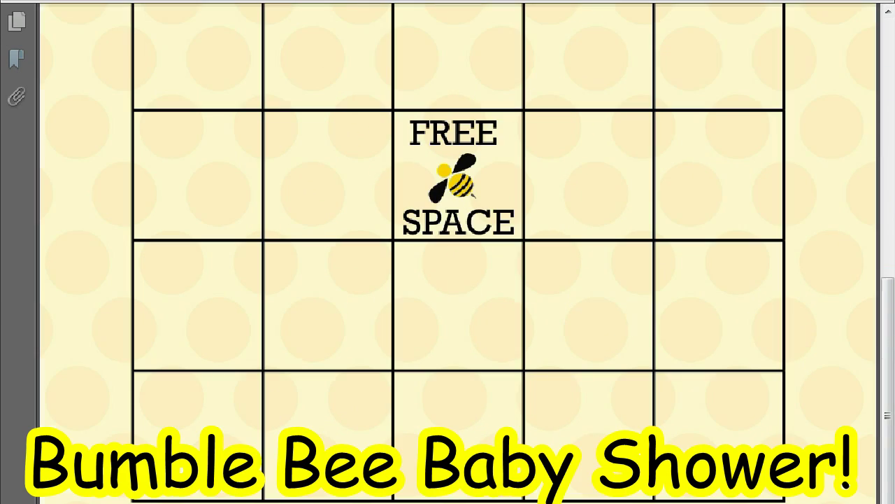
left_click_drag(885, 385, 891, 338)
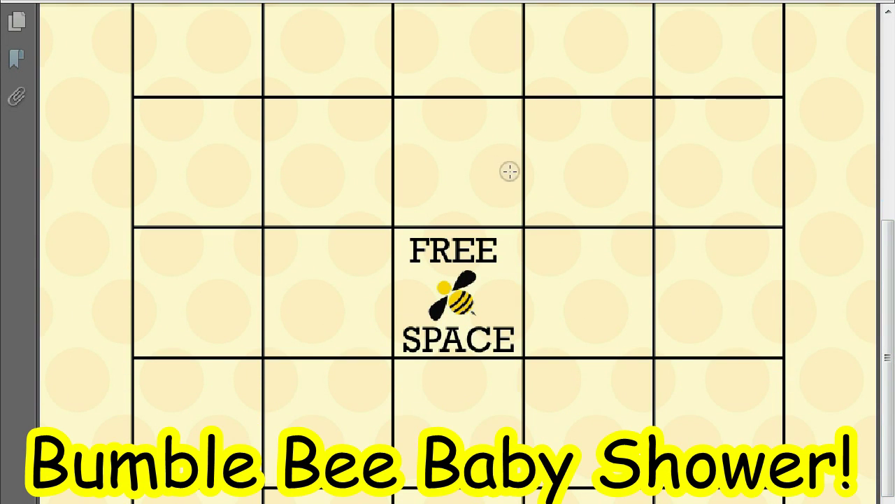
left_click_drag(888, 297, 871, 78)
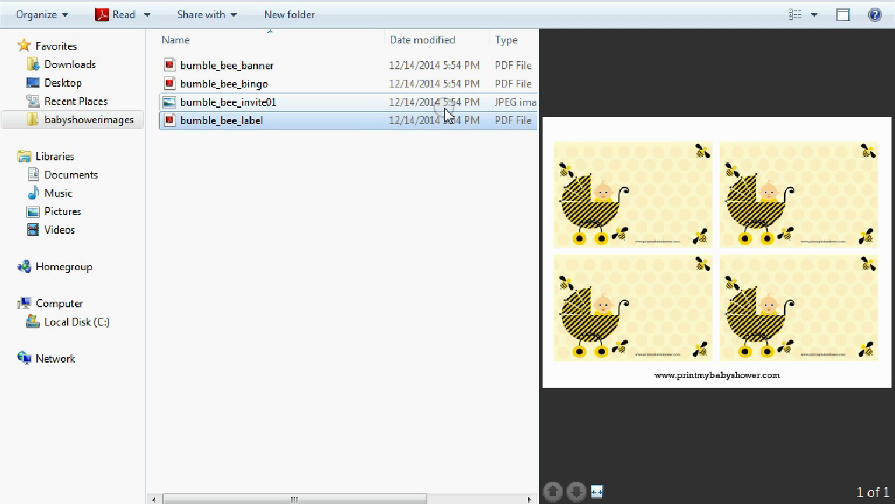
Step: Open bumble_bee_invite01.jpg in GIMP using the Edit with GIMP menu entry
left_click(203, 104)
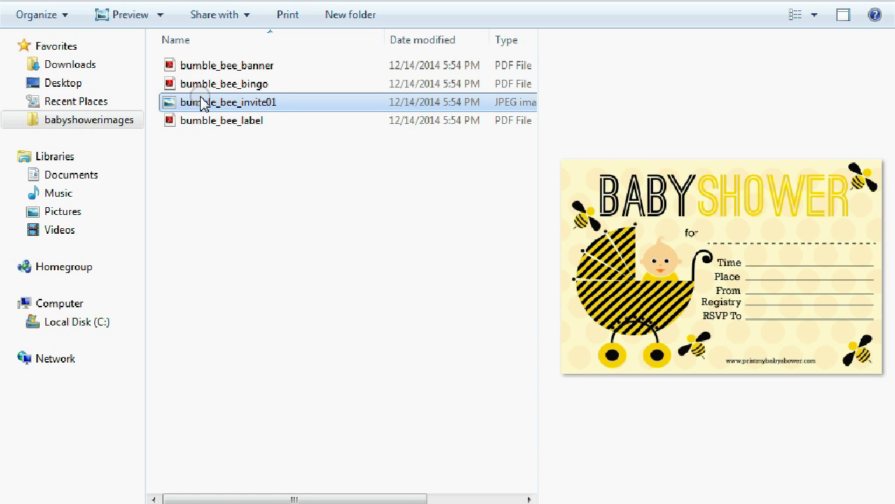
double_click(201, 103)
right_click(201, 103)
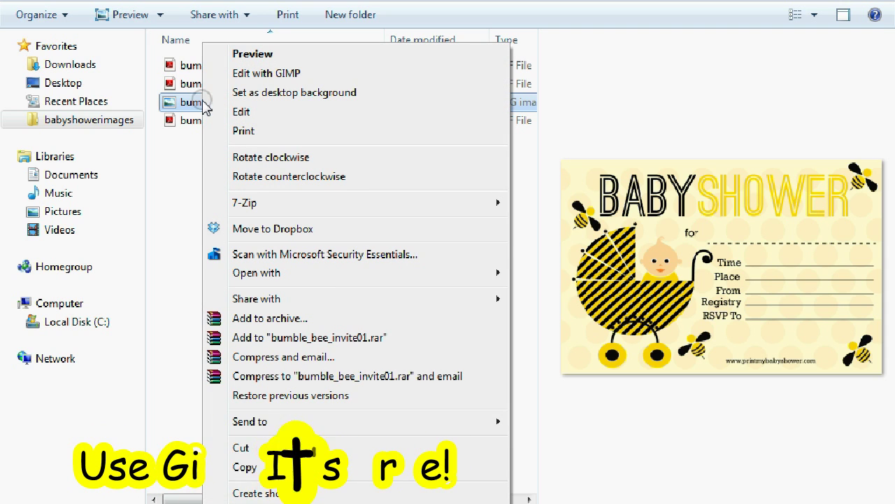
left_click(308, 73)
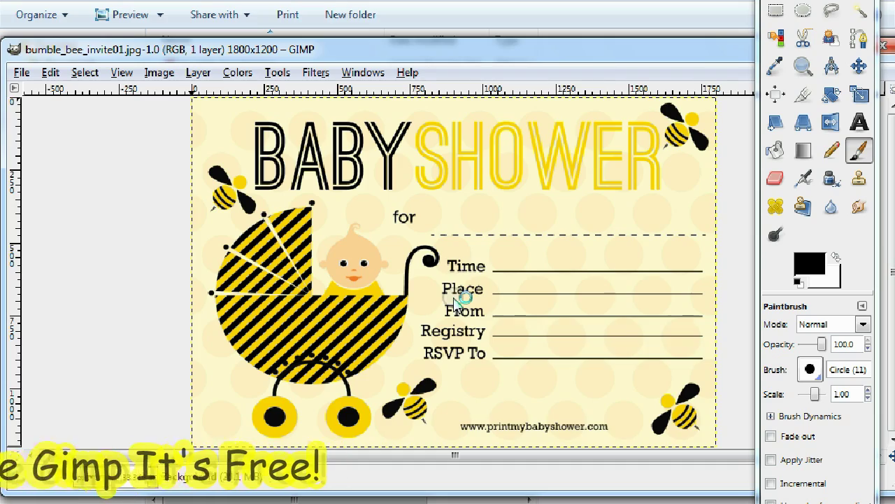
Step: Maximize the image window and sample the pram hood's yellow as the foreground colour
left_click_drag(591, 51, 492, 34)
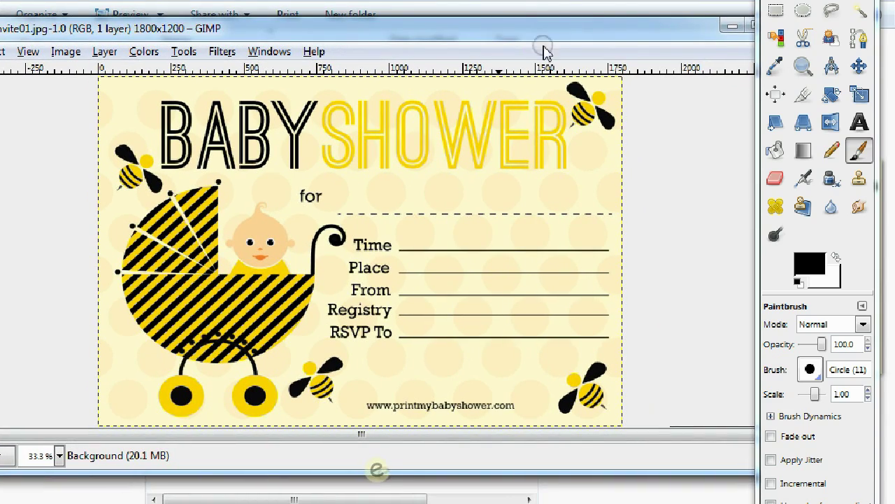
left_click(747, 28)
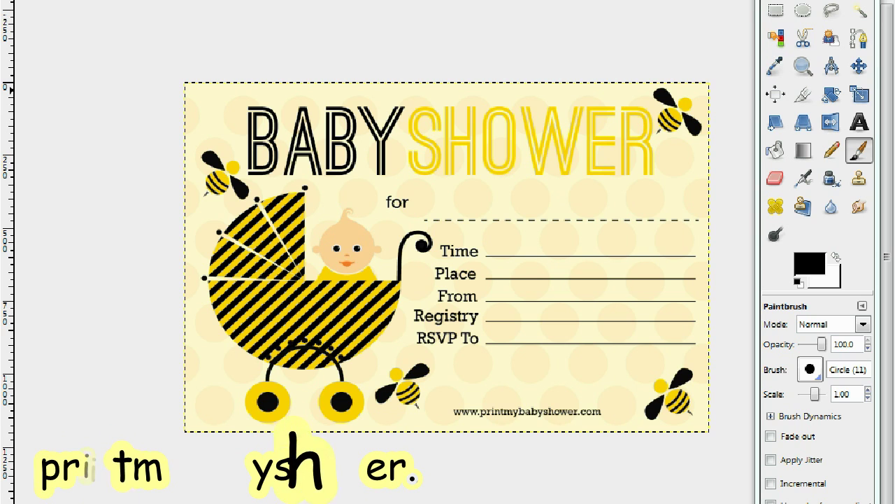
left_click(746, 84)
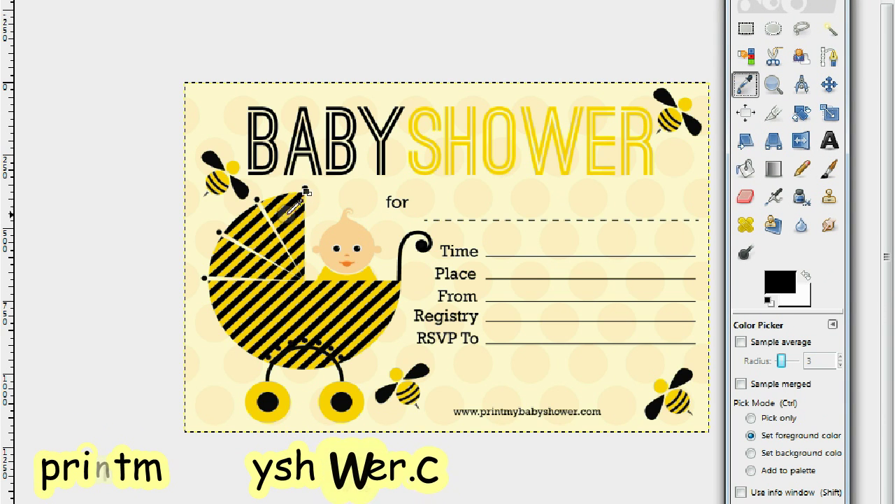
left_click(295, 207)
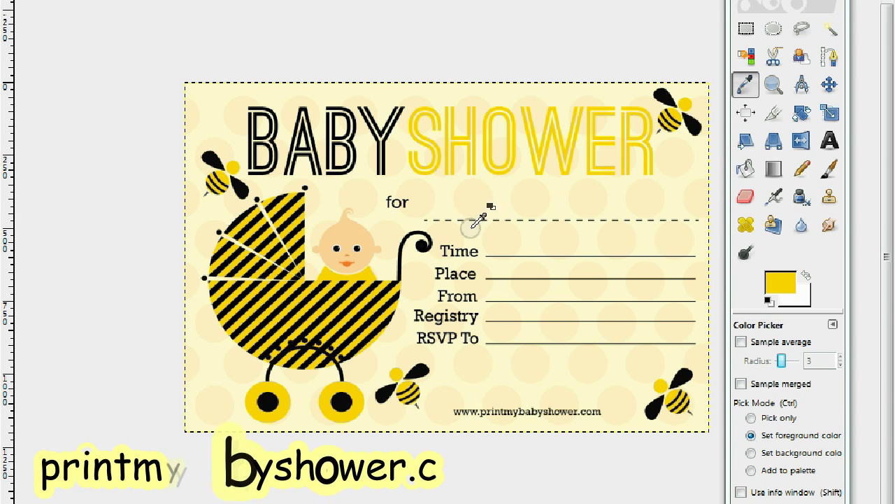
Step: Switch to the Text tool with Segoe Print Bold font at size 65 px
left_click(831, 143)
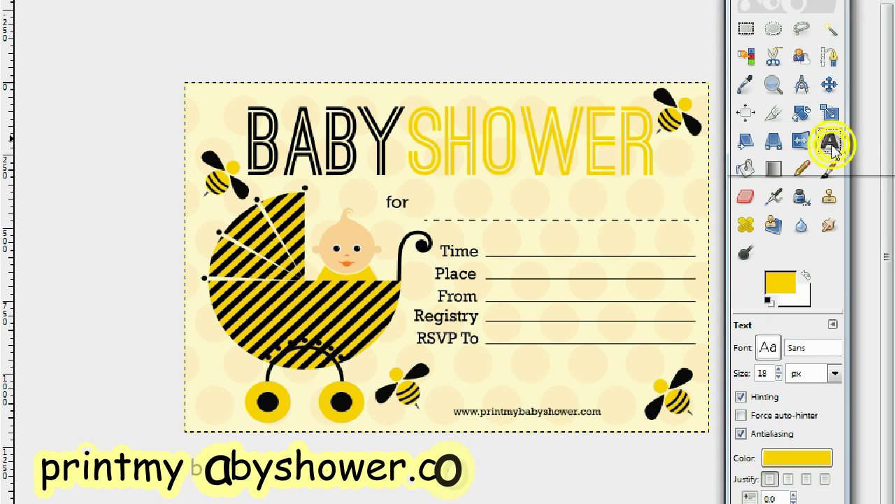
left_click(769, 347)
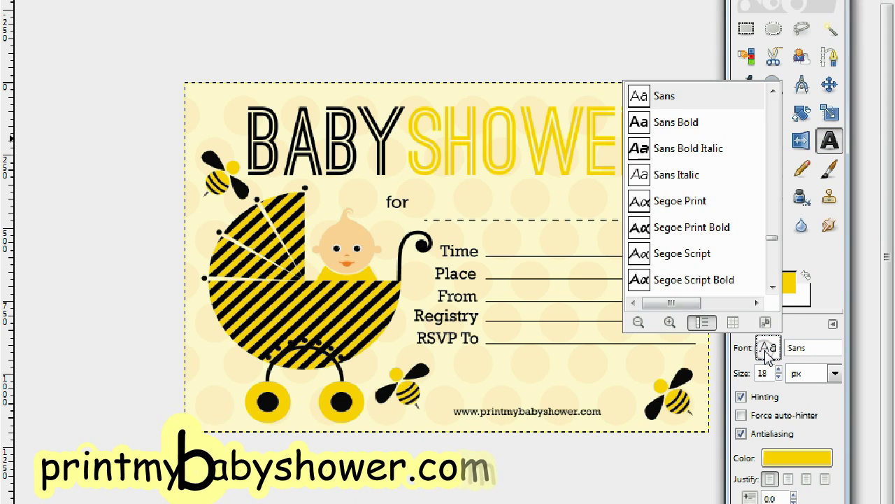
left_click(721, 236)
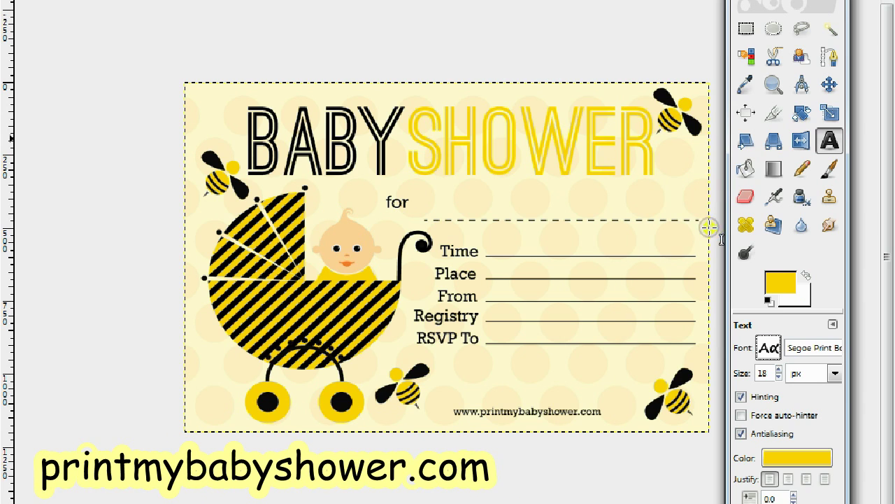
double_click(763, 372)
type("53")
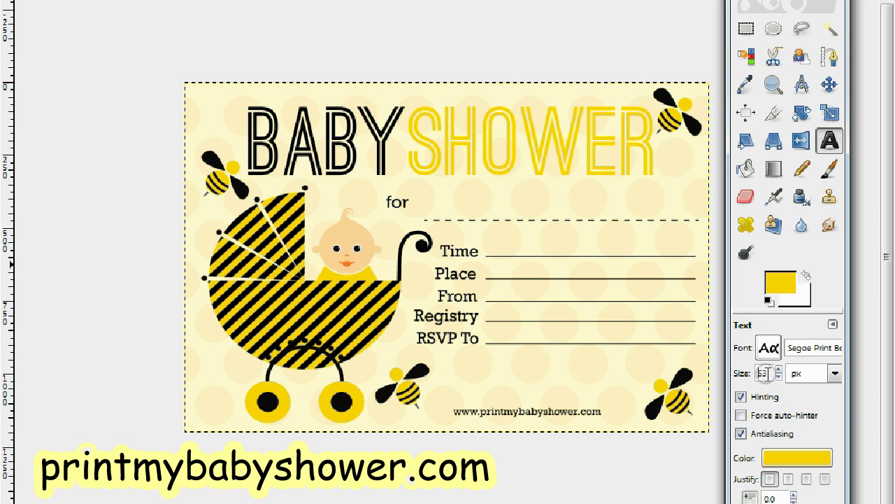
left_click_drag(784, 369, 782, 368)
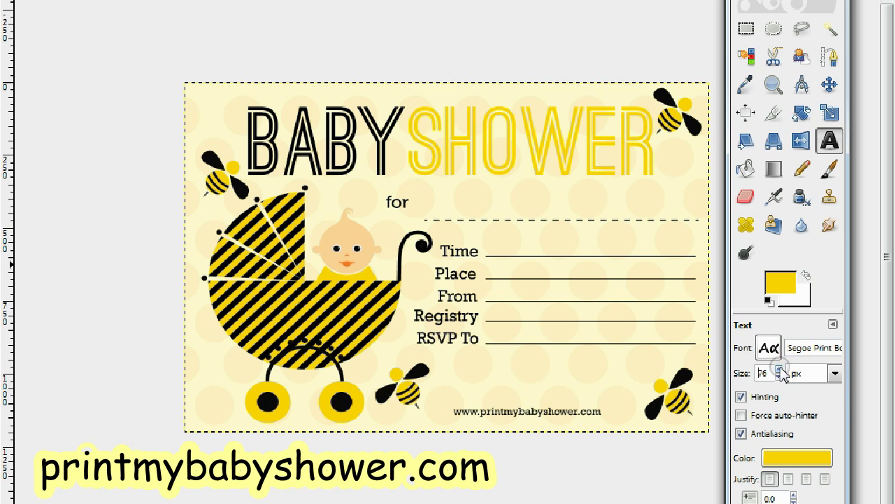
double_click(779, 377)
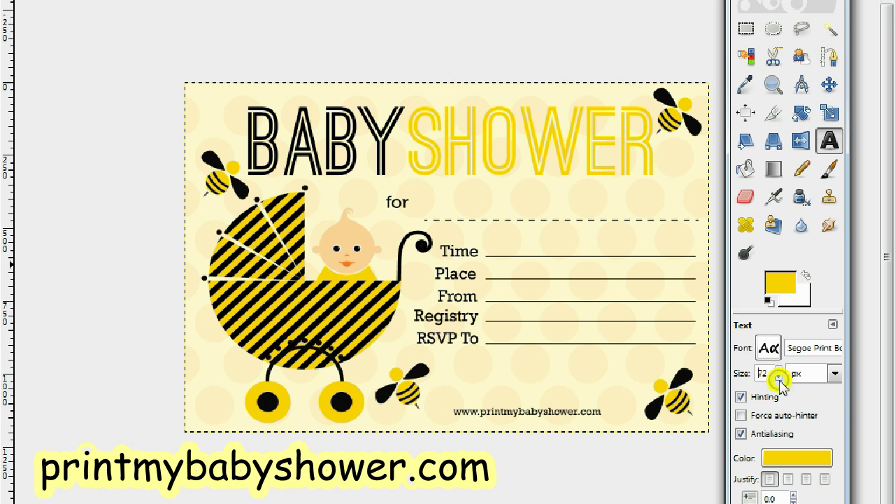
left_click_drag(780, 378, 780, 379)
Step: Start a text box on the Time line, type 'Sat' and colour it d2b200
left_click(498, 233)
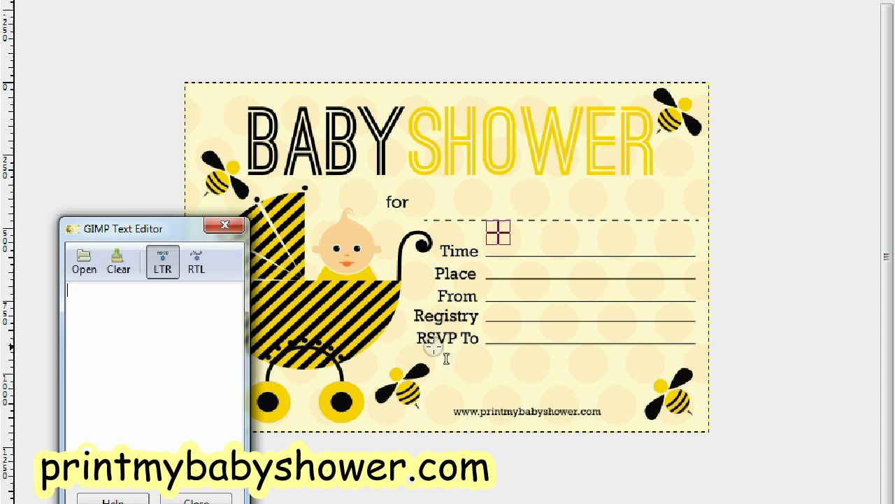
left_click_drag(166, 228, 256, 154)
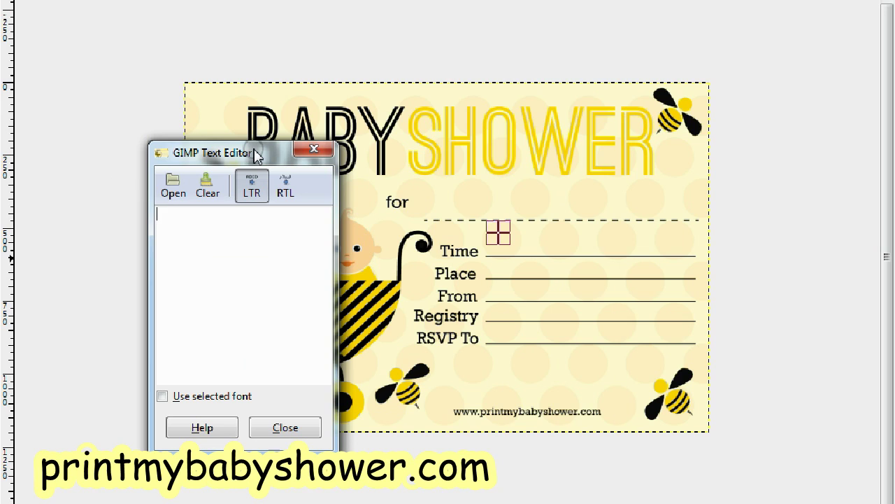
type("Sat")
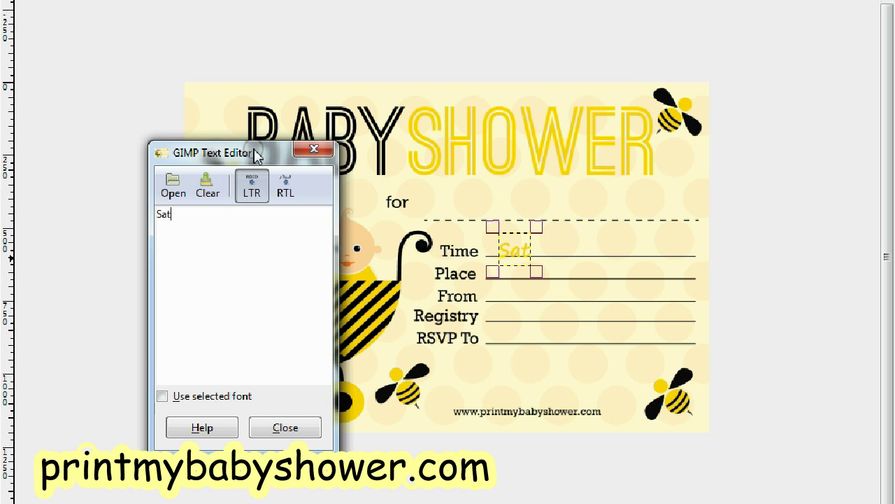
left_click_drag(244, 165, 677, 181)
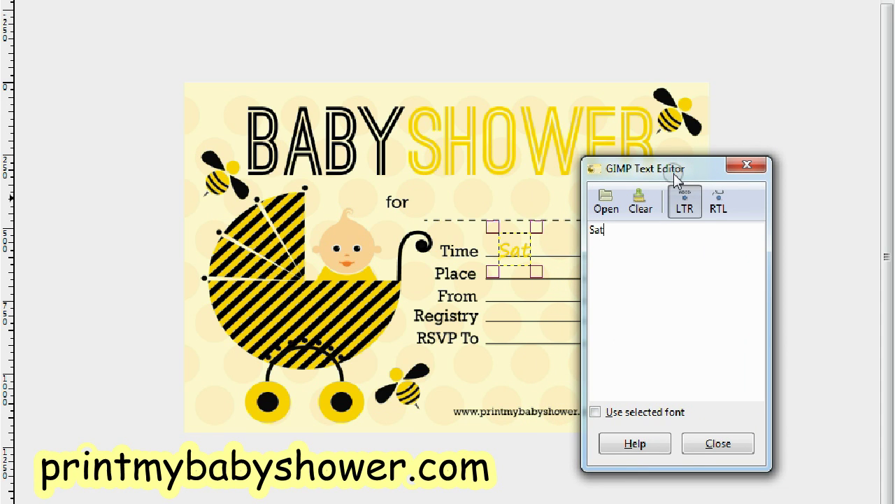
left_click_drag(677, 179, 178, 110)
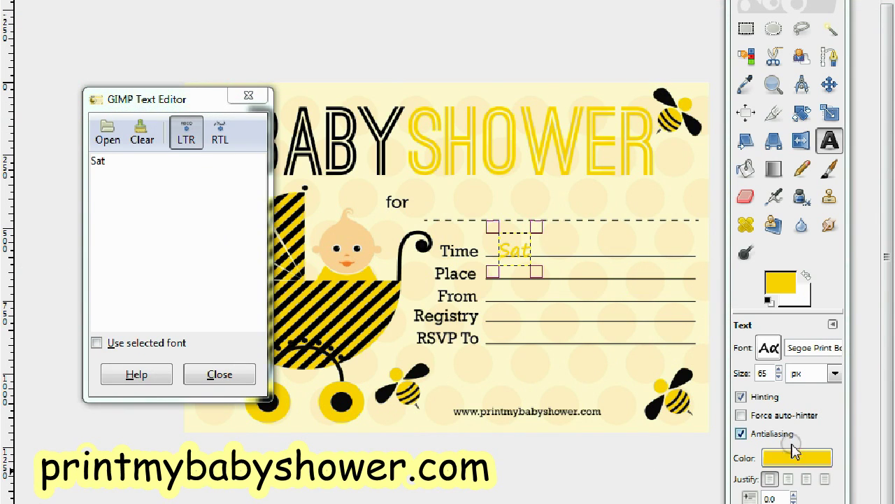
left_click(797, 458)
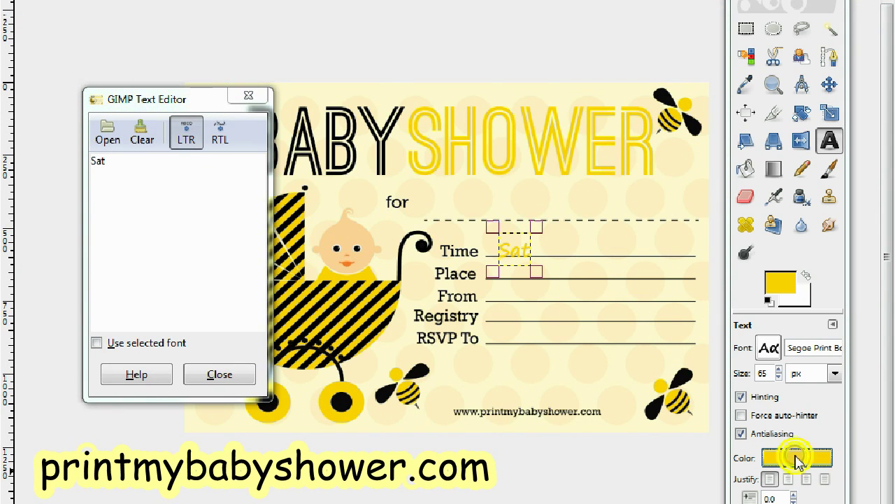
left_click_drag(281, 134, 260, 127)
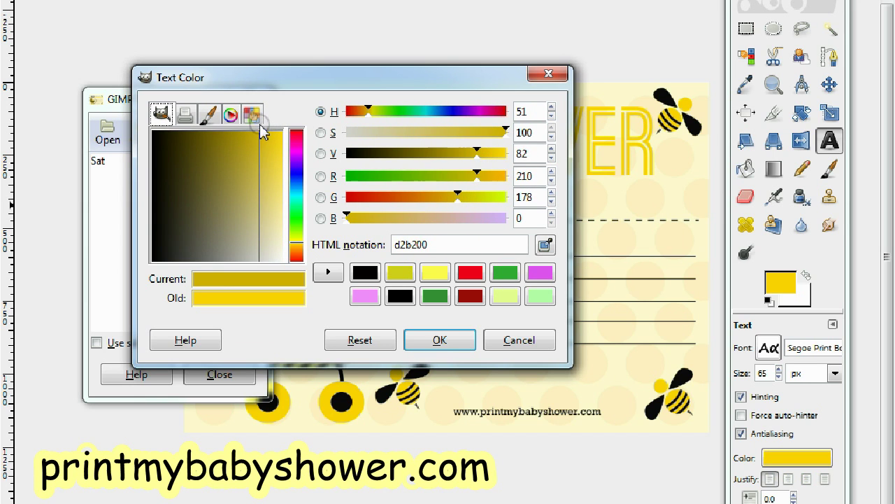
left_click(441, 340)
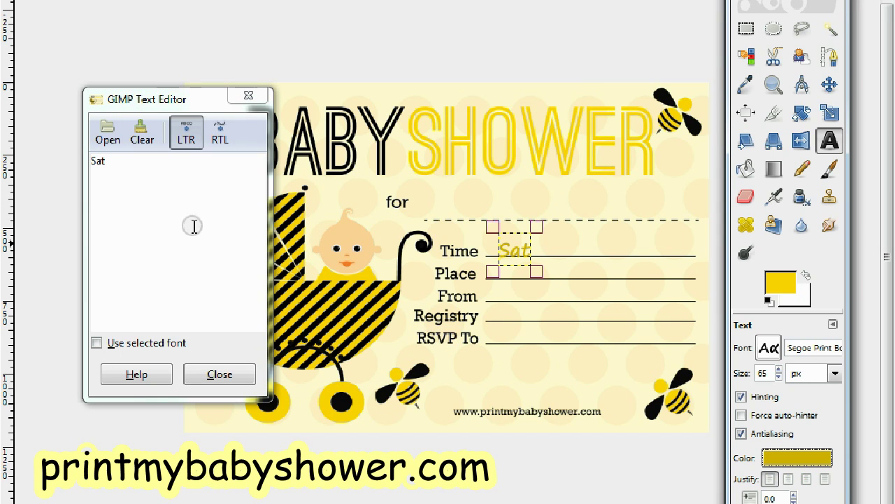
Step: Complete the text as 'Sat 1/5 3:00pm' and nudge it onto the Time line
left_click(170, 173)
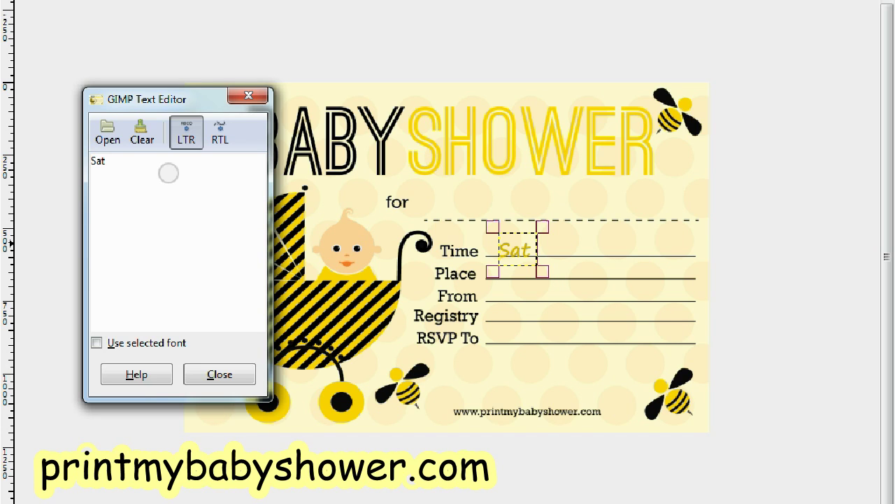
type("1/")
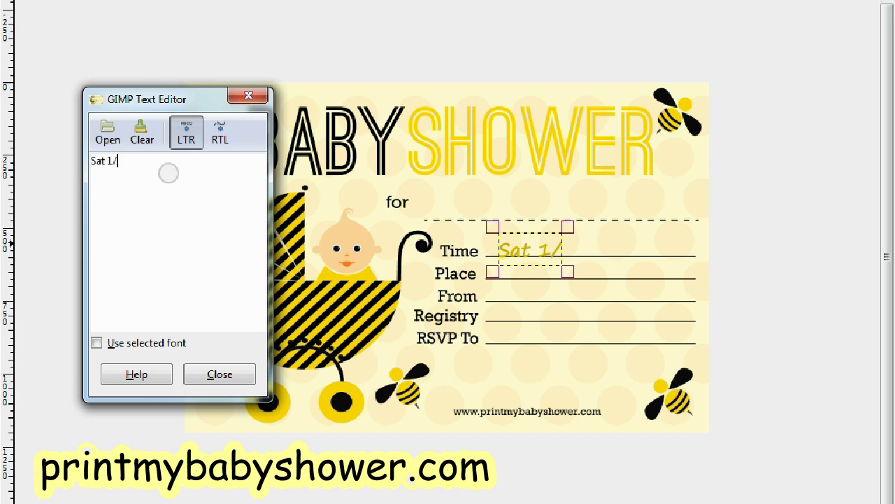
type("5 300")
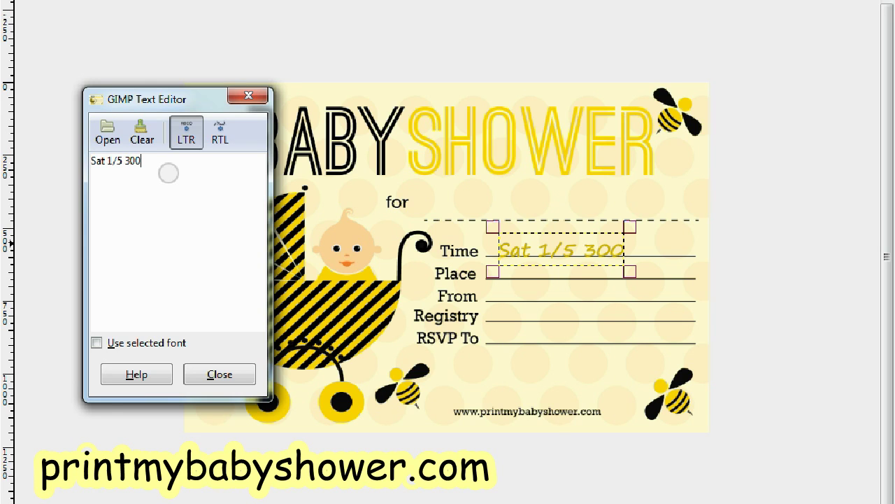
key("BackSpace")
key("BackSpace")
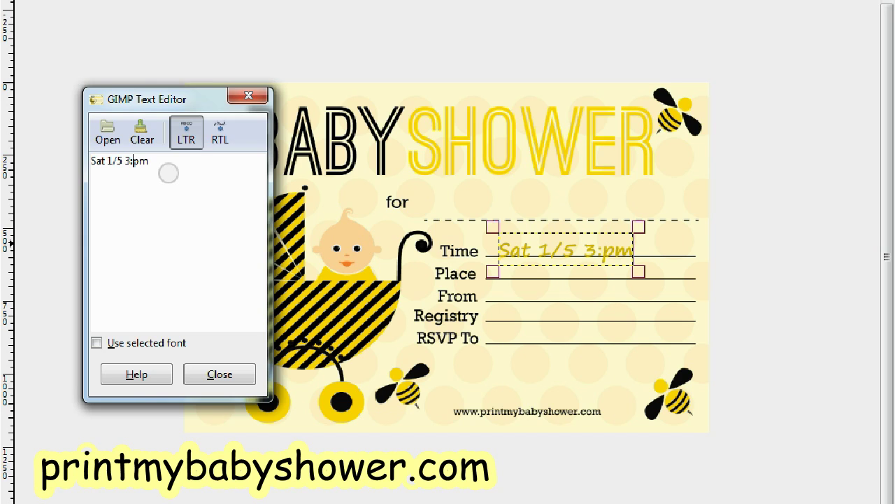
type("00")
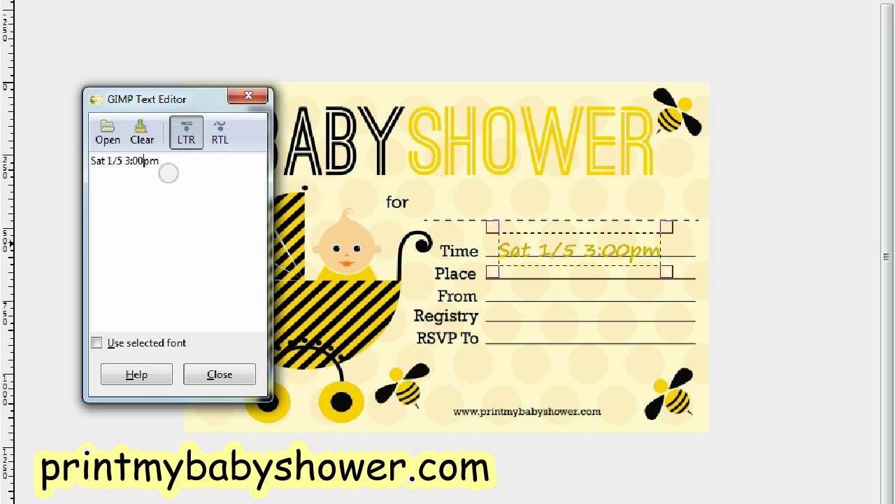
left_click(526, 250)
left_click_drag(528, 251, 516, 248)
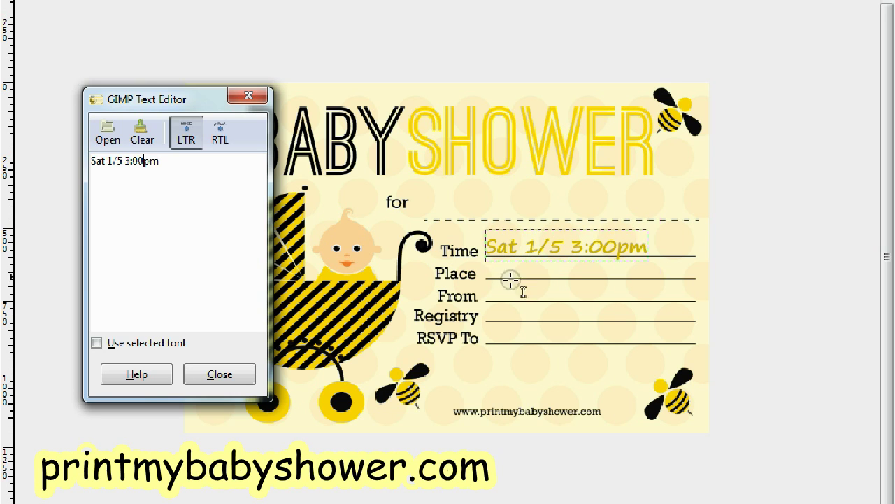
left_click(510, 278)
left_click(195, 227)
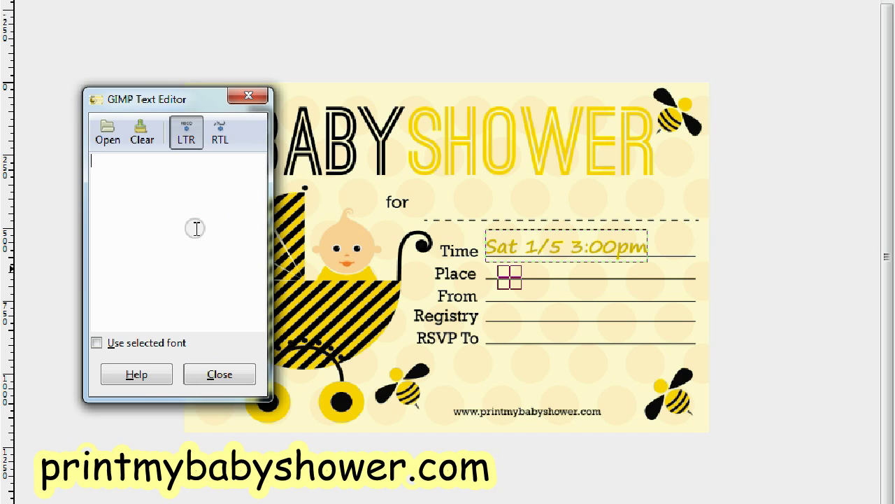
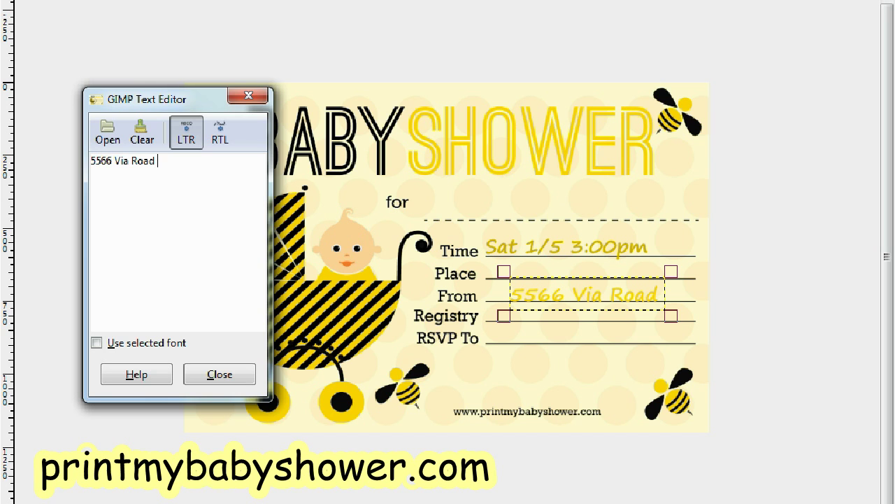
left_click(395, 466)
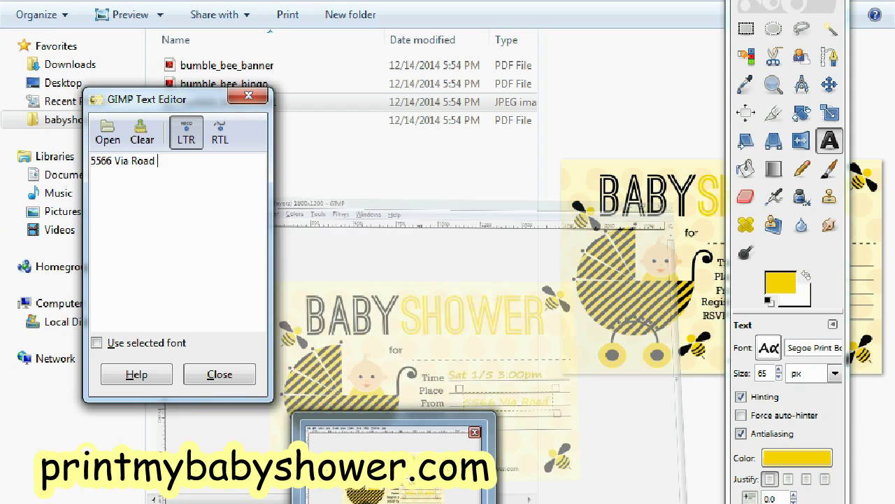
left_click(796, 456)
left_click_drag(150, 1, 140, 3)
left_click(307, 214)
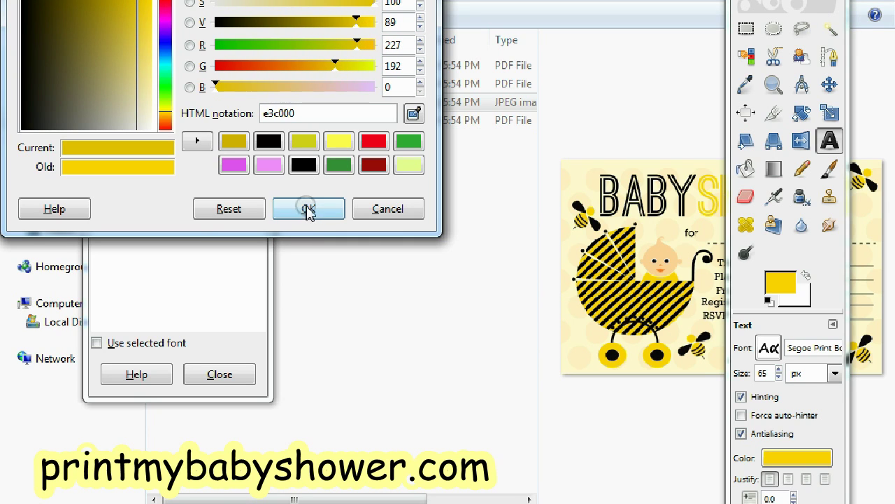
left_click(234, 144)
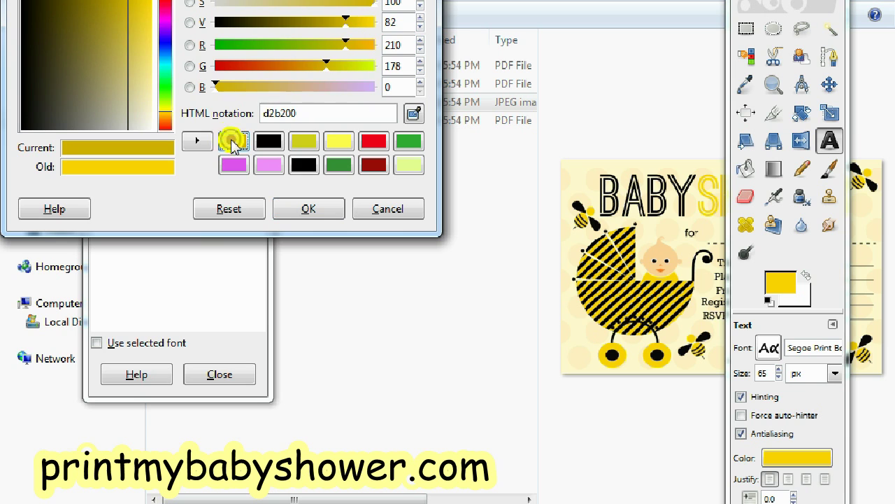
left_click(302, 212)
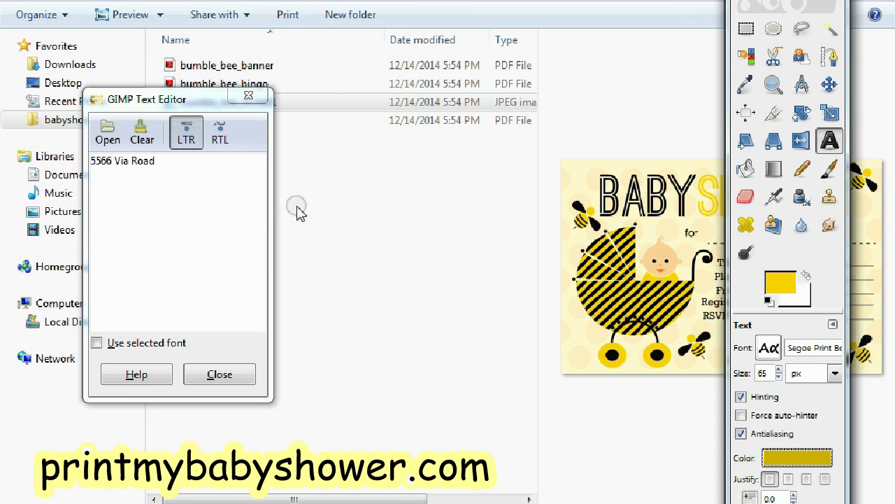
Step: Finish the address with 'Unit' and move the text up onto the Place line
left_click(444, 500)
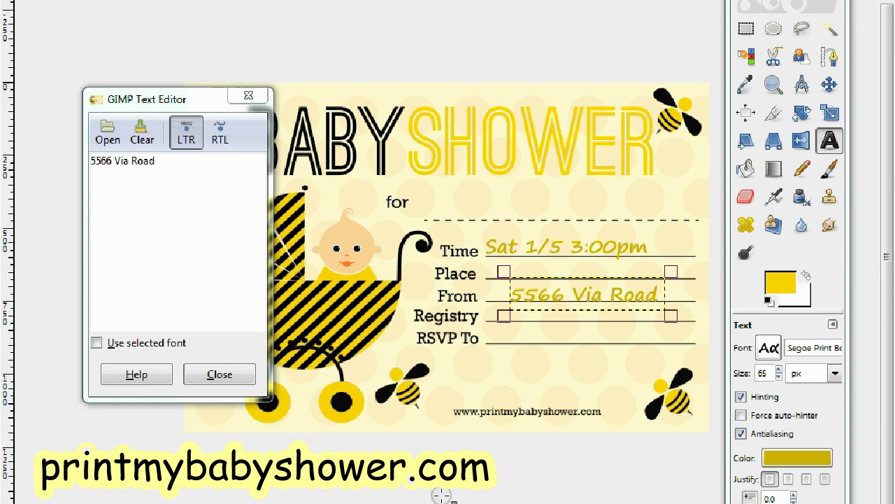
left_click(208, 171)
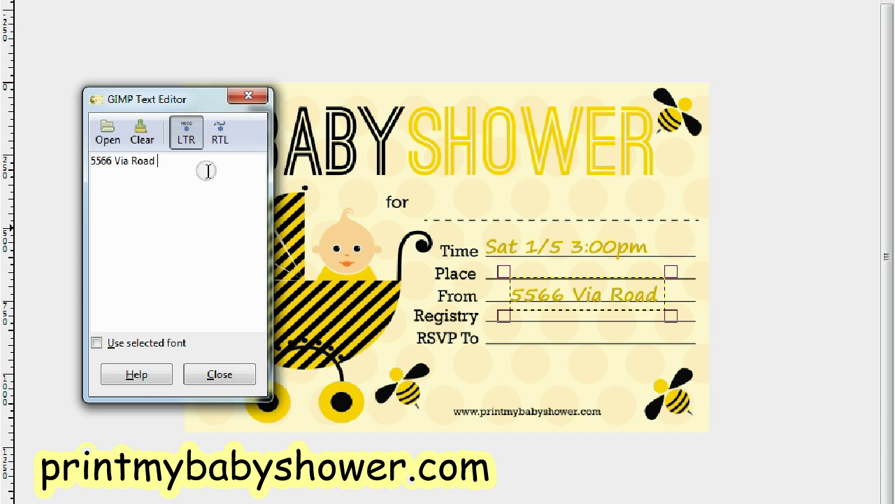
type("Unity")
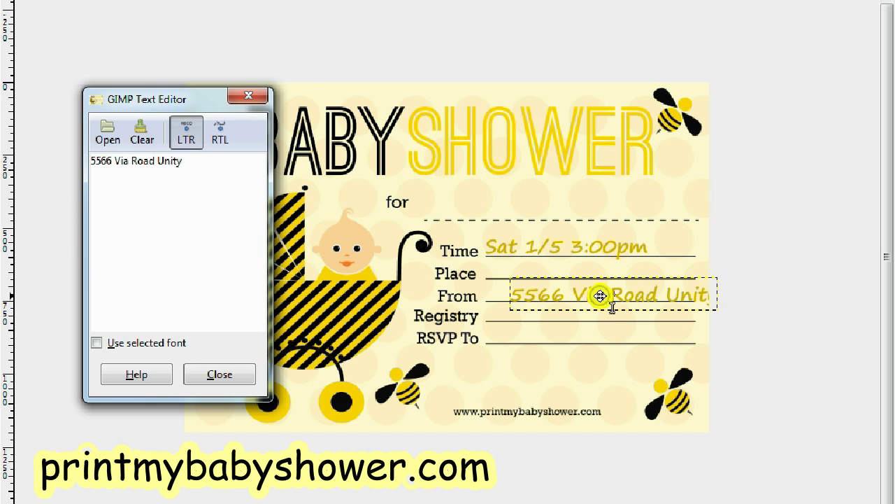
left_click_drag(601, 296, 573, 294)
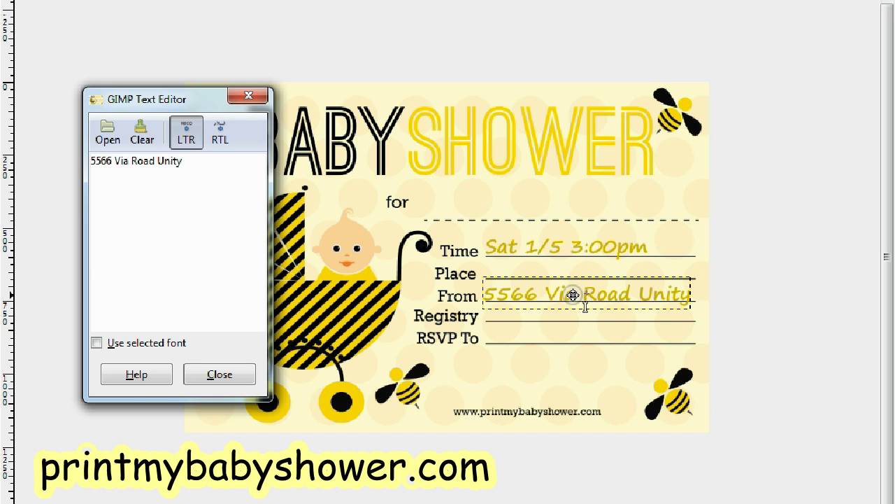
left_click_drag(573, 294, 575, 293)
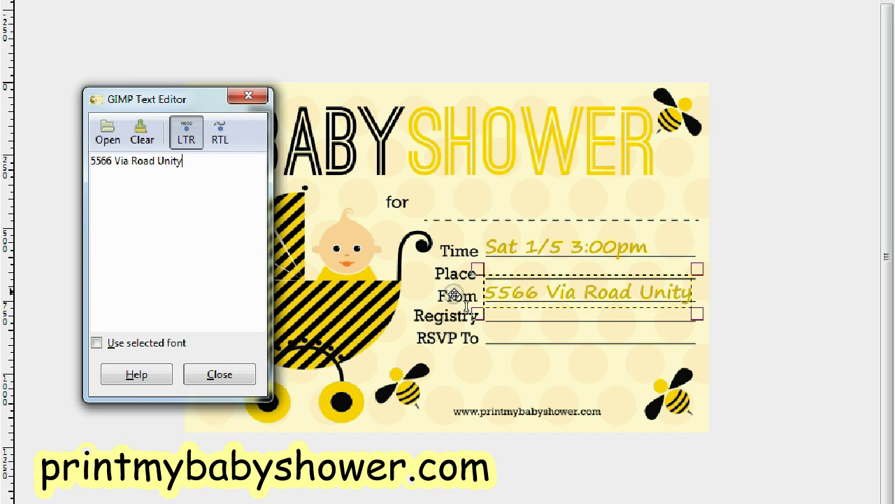
left_click(177, 200)
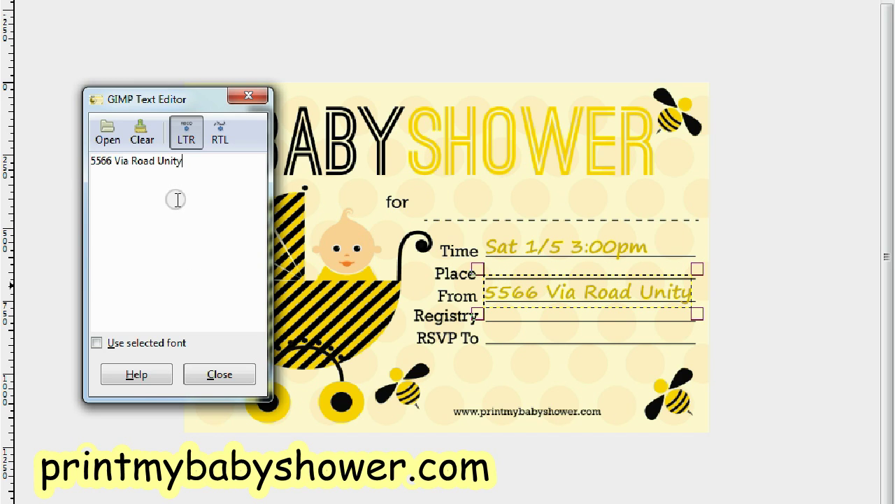
left_click(541, 270)
left_click(540, 271)
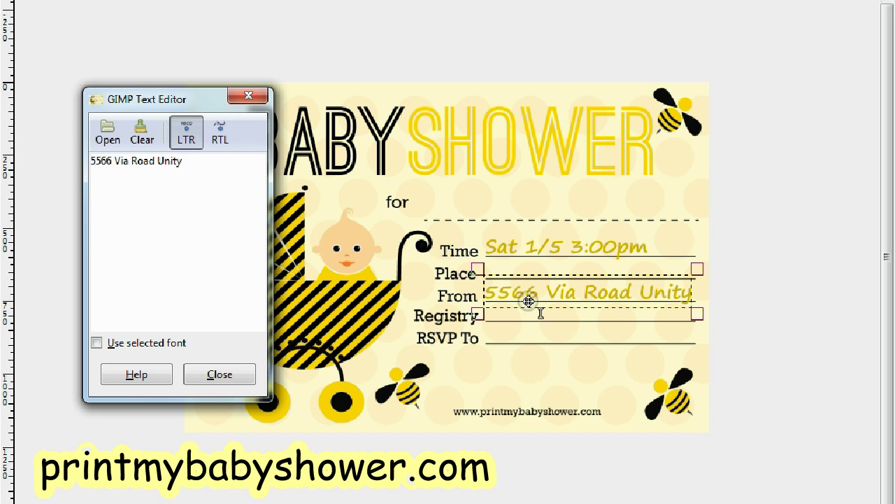
left_click_drag(525, 295, 530, 278)
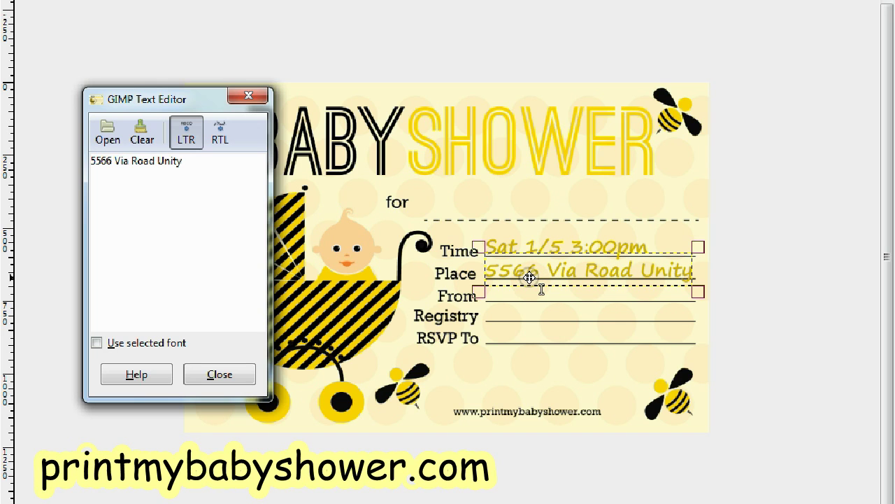
Step: Type the hosts' names in darker yellow d2b200 and move them onto the From line
left_click(514, 295)
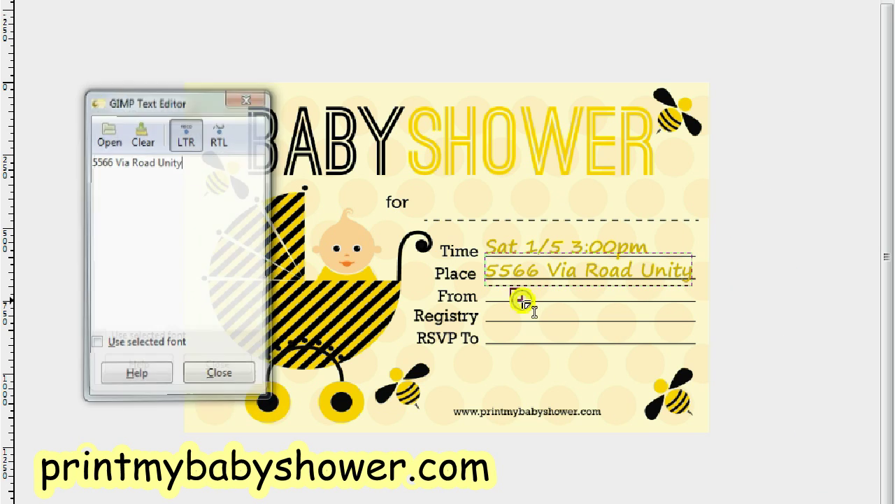
left_click(199, 252)
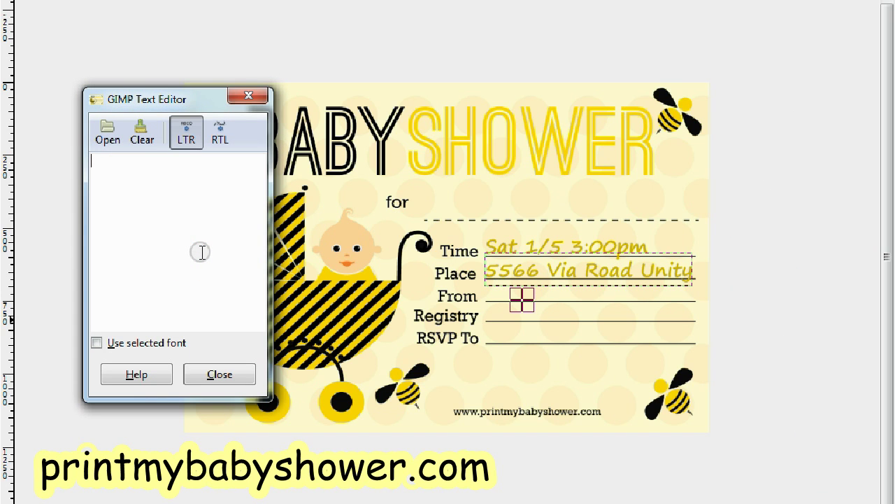
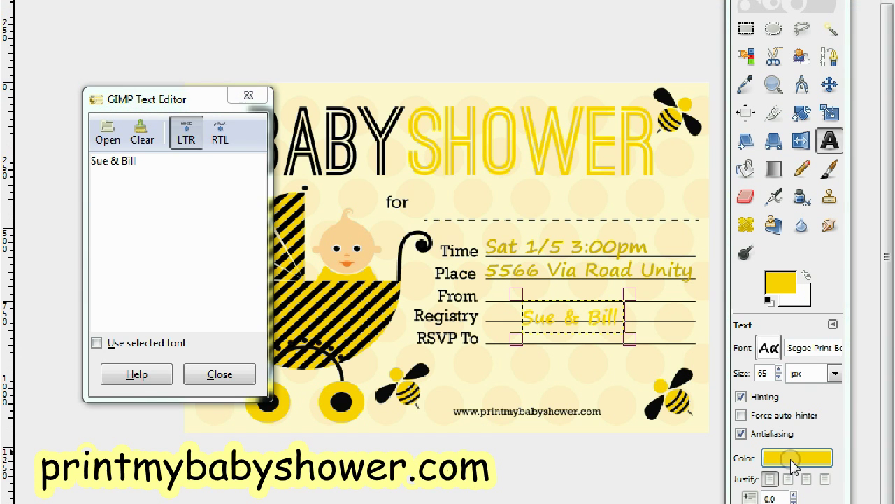
left_click(792, 459)
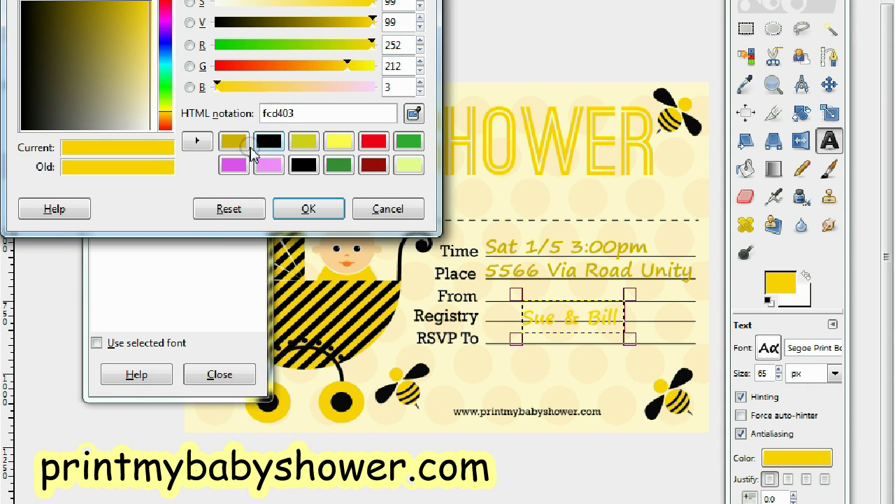
left_click(235, 141)
left_click(284, 211)
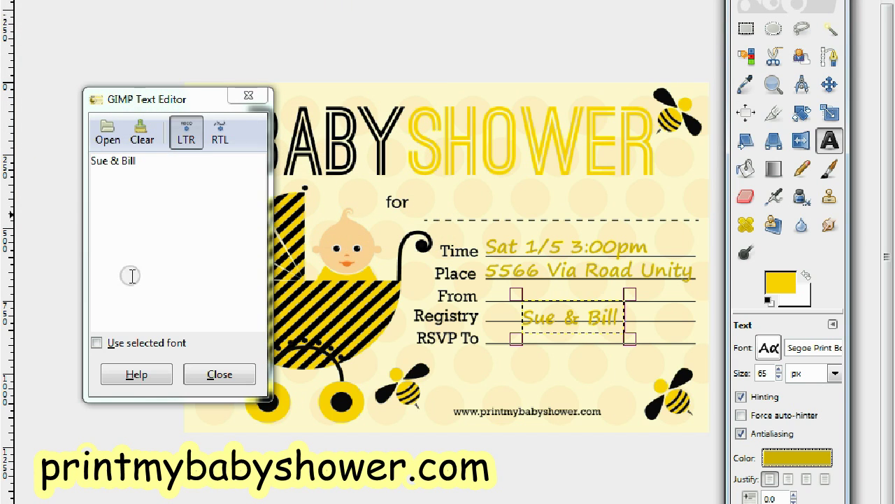
left_click(181, 171)
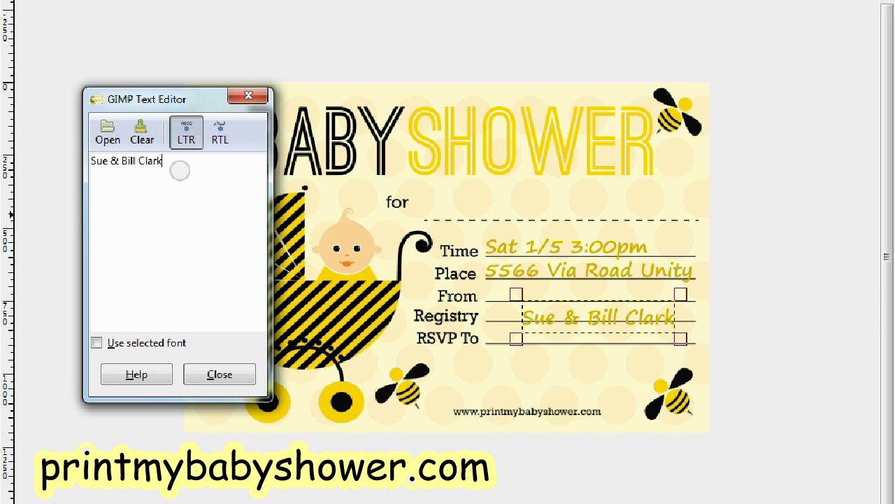
left_click_drag(594, 313, 559, 287)
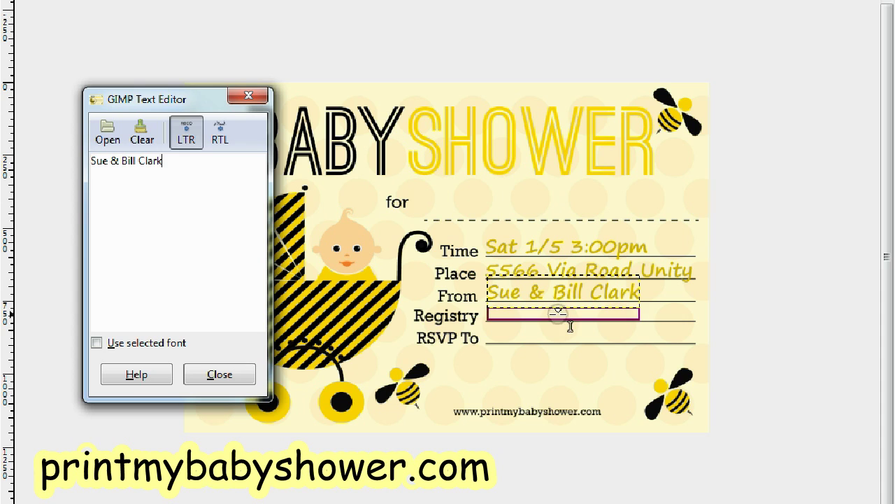
Step: Enter 'Baby R' Us' in darker yellow d2b200 and drag it onto the Registry line
left_click(559, 322)
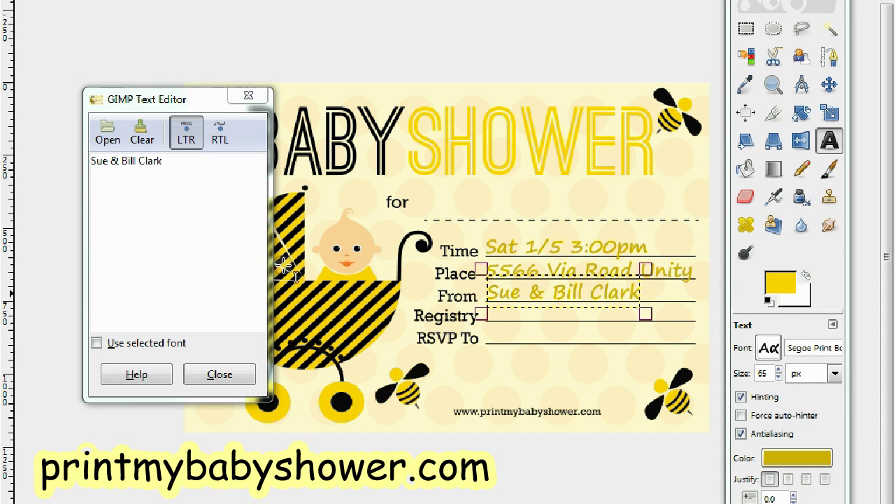
left_click(692, 311)
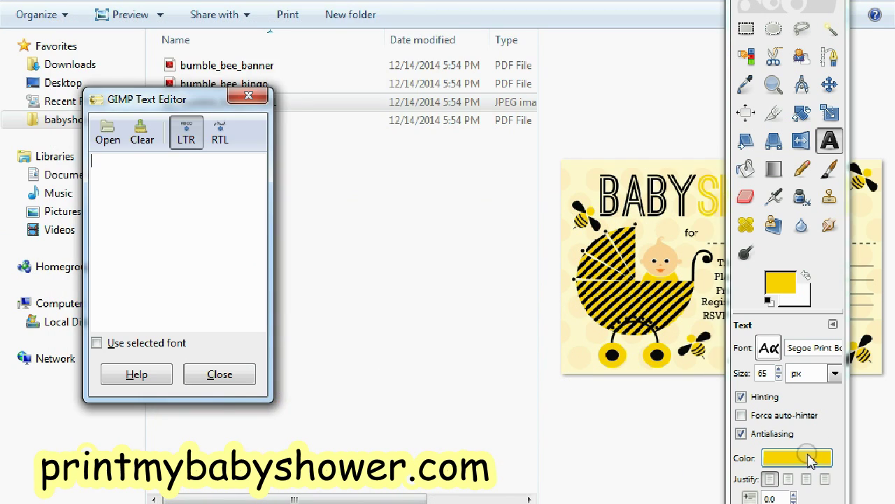
left_click(805, 457)
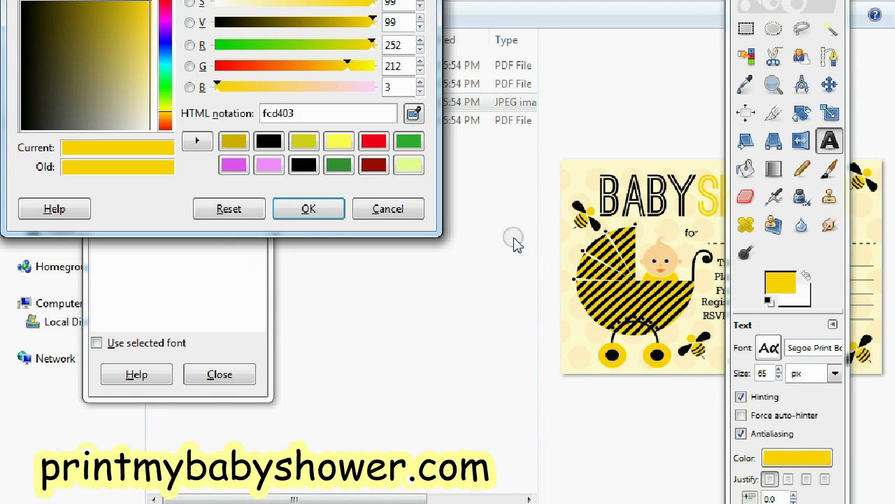
left_click(222, 142)
left_click(296, 204)
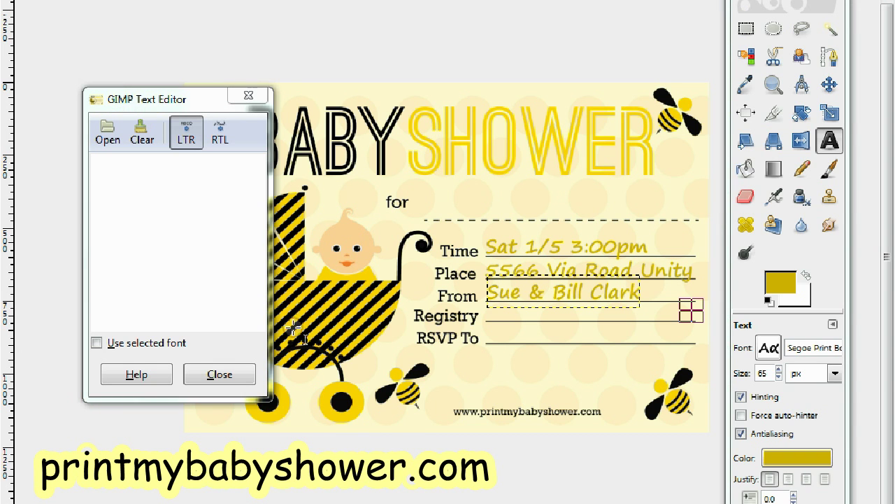
left_click(210, 237)
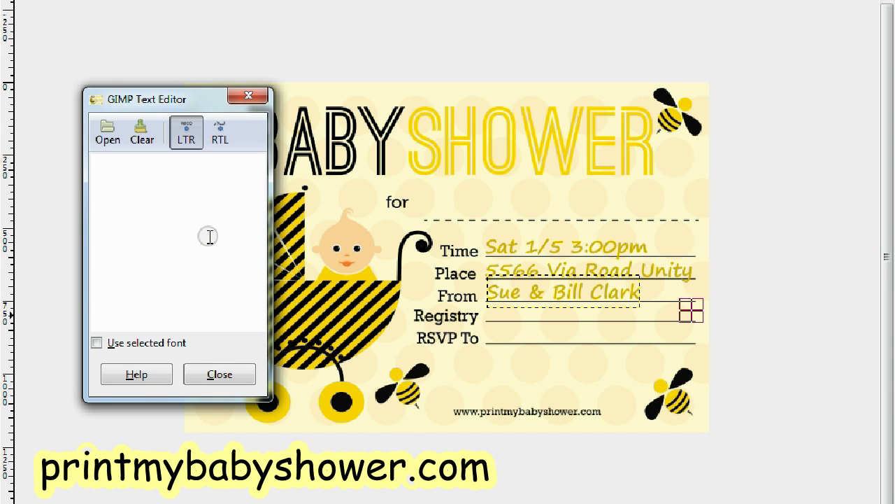
type("Baby R' Us")
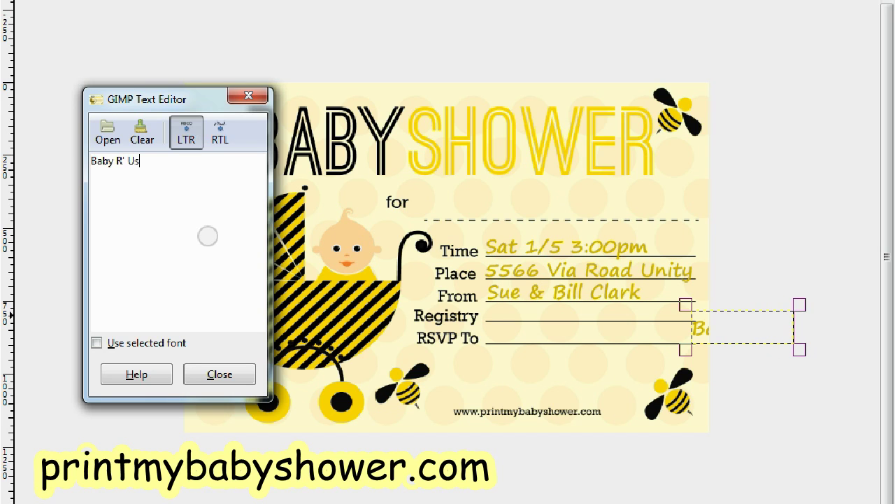
left_click(693, 332)
left_click_drag(587, 312, 517, 315)
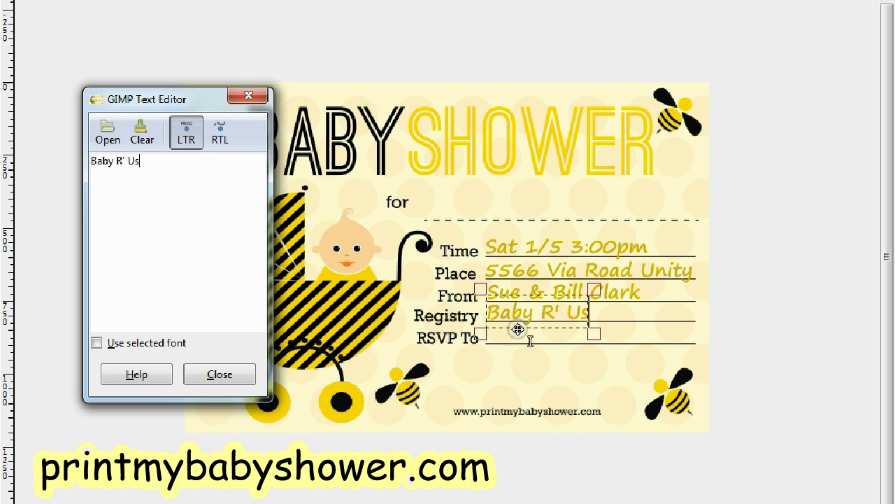
left_click(518, 341)
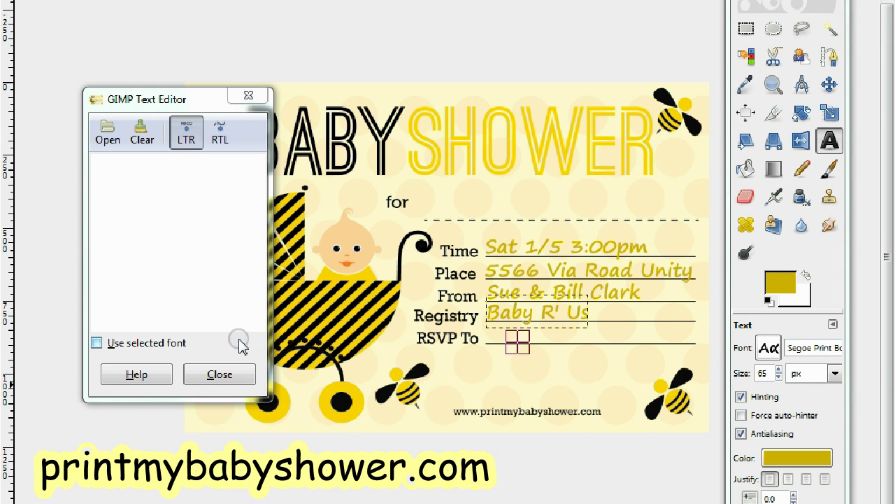
Step: Type the RSVP phone number and drag it up onto the RSVP To line
left_click(212, 266)
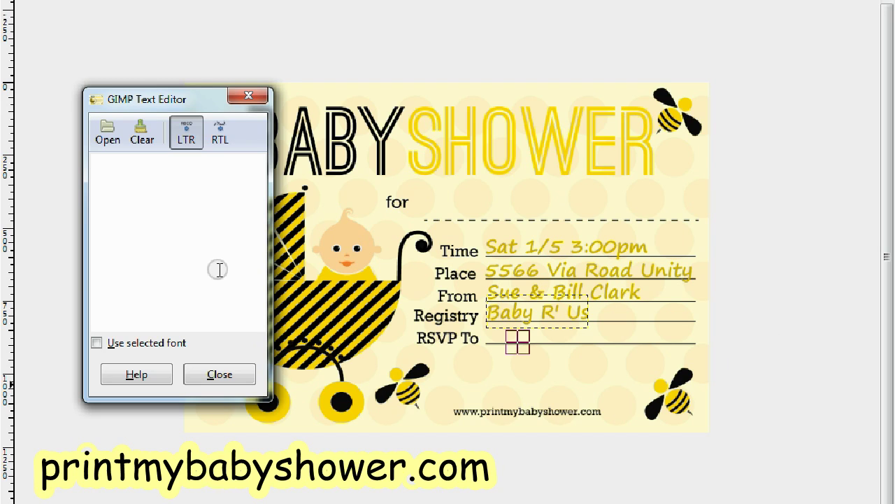
type("1")
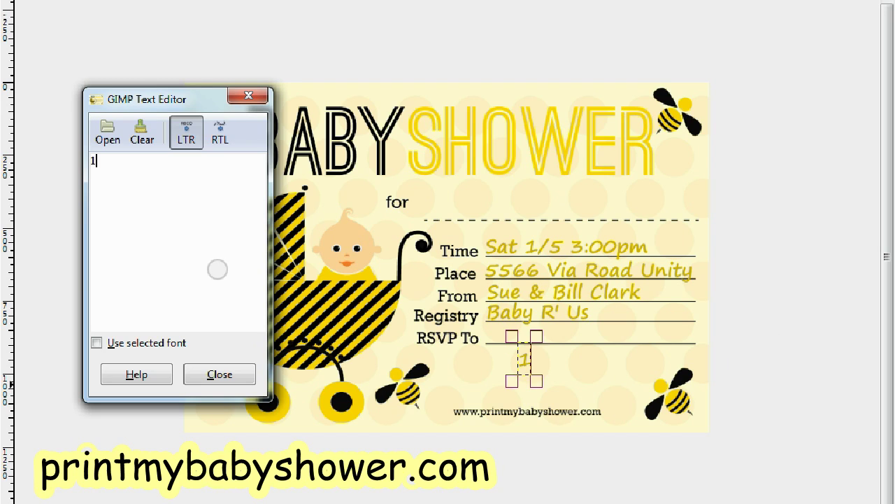
type("11-1111-")
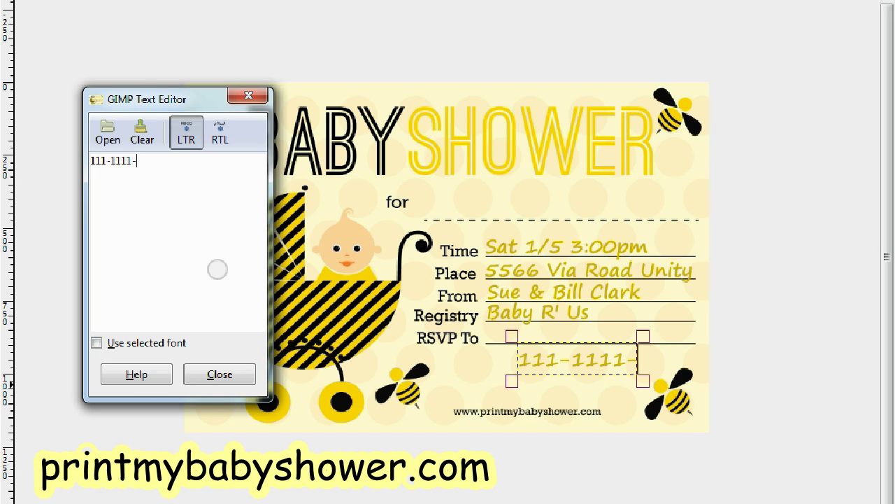
type("1111")
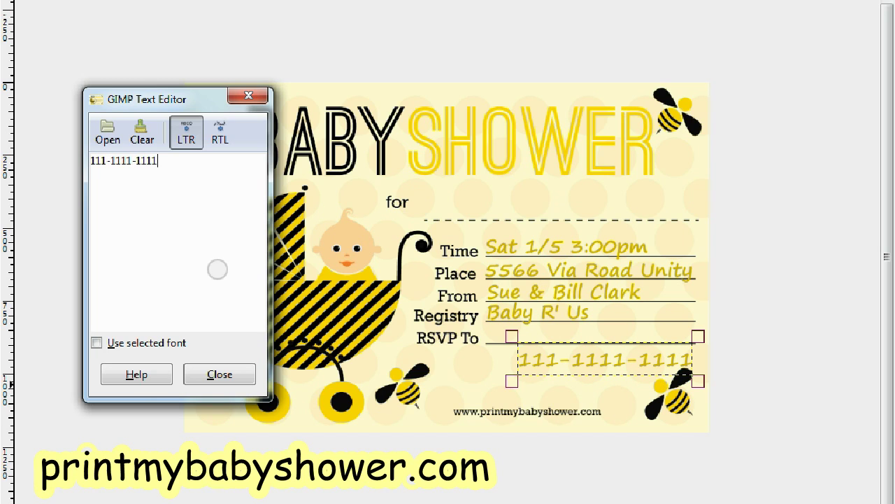
left_click_drag(570, 359, 539, 334)
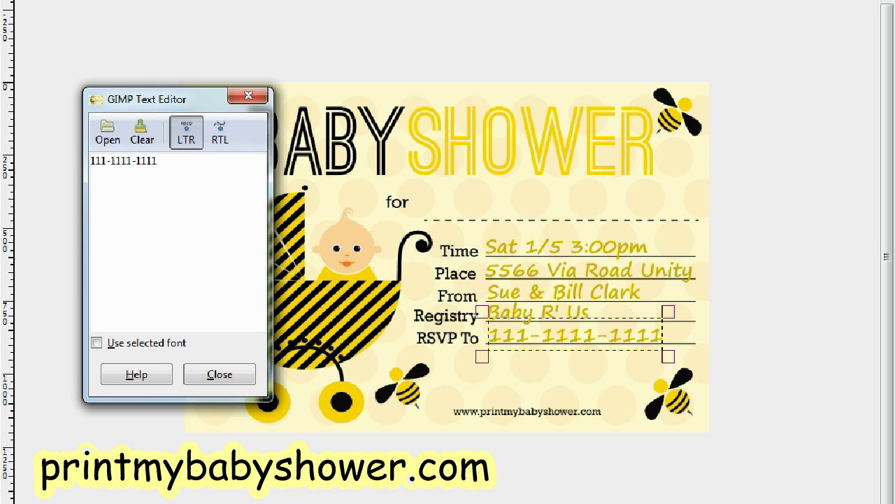
Step: Flatten the invitation's six layers into one image and restore the enlarged image window
key("F11")
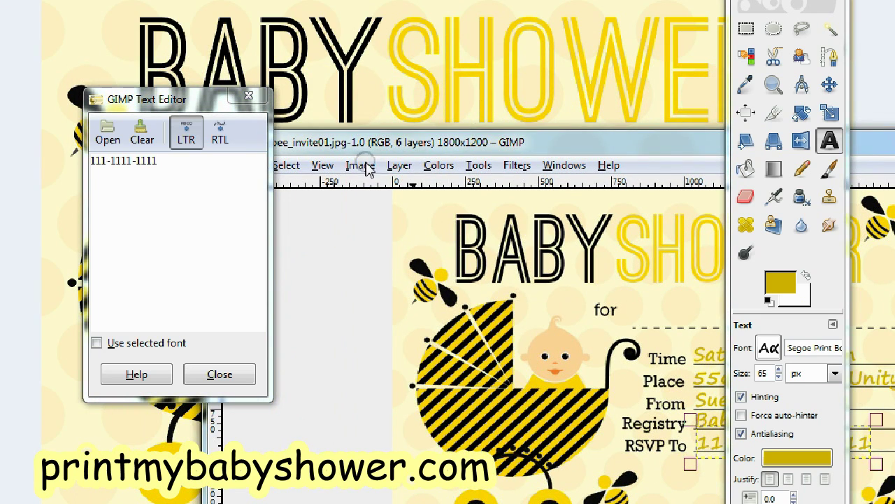
left_click(367, 166)
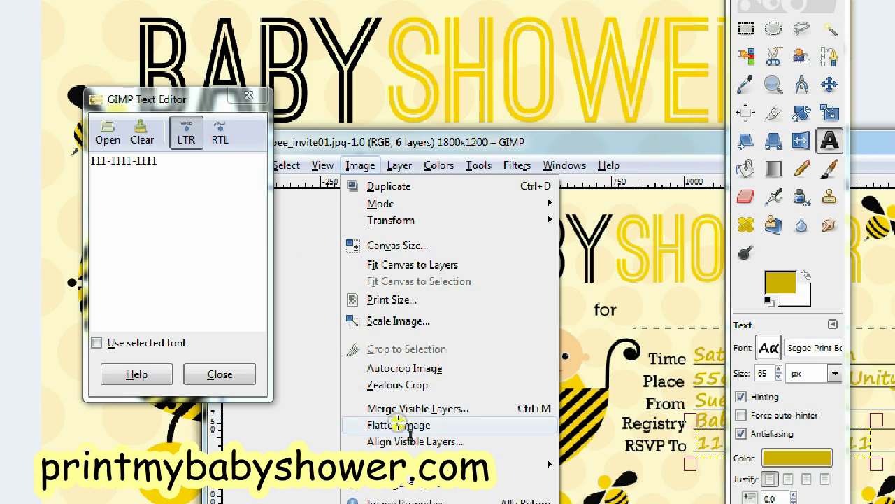
left_click(398, 424)
left_click_drag(510, 132, 164, 3)
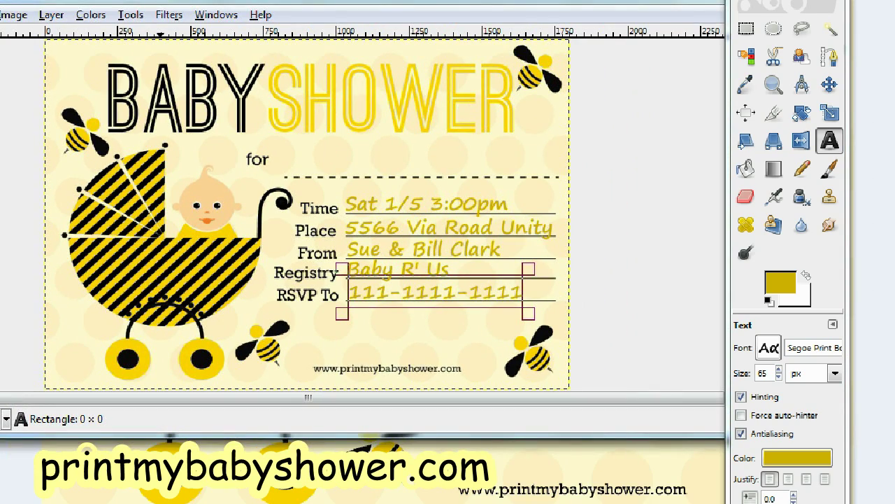
left_click(699, 4)
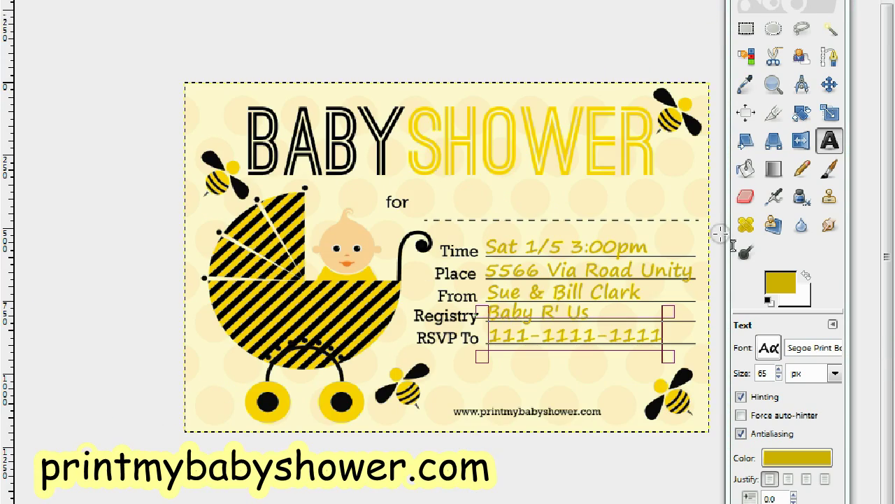
Step: Start a new text box beside the word 'for' on the invitation
left_click(830, 84)
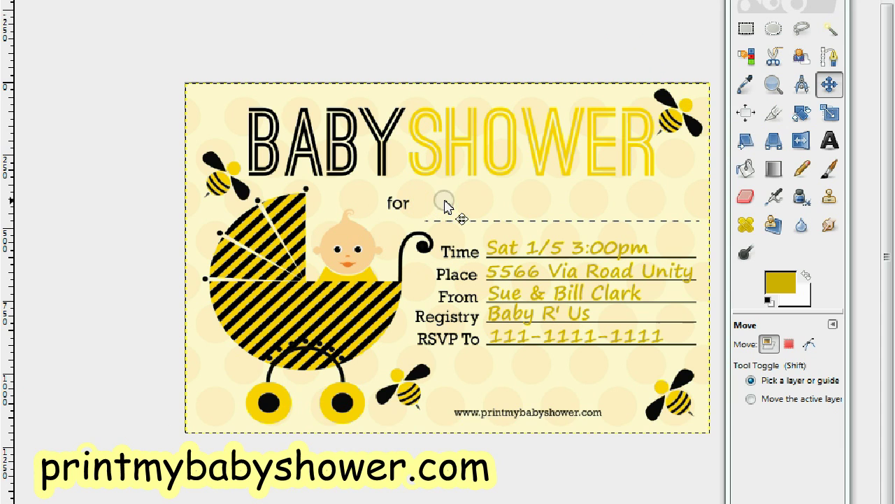
left_click(42, 0)
key("Escape")
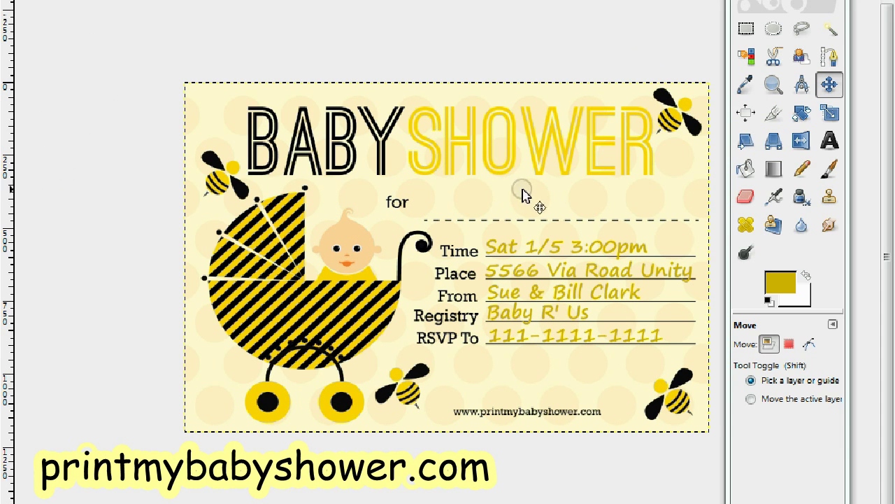
left_click(830, 141)
left_click(448, 177)
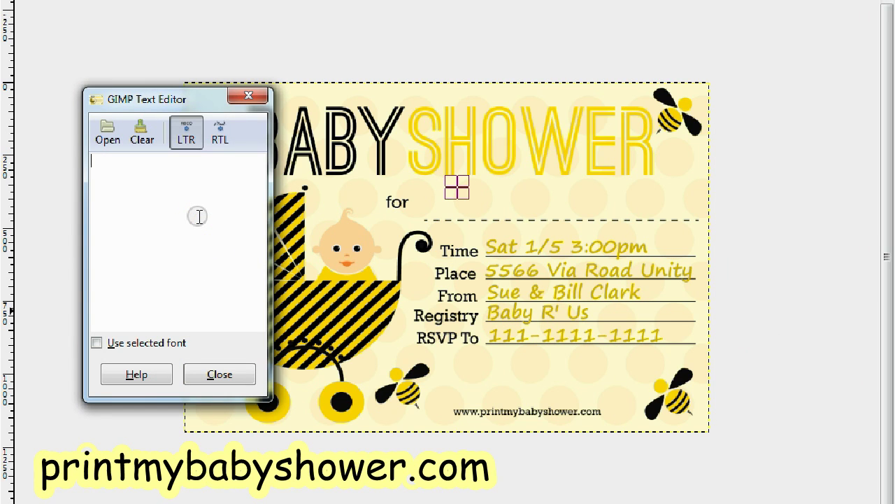
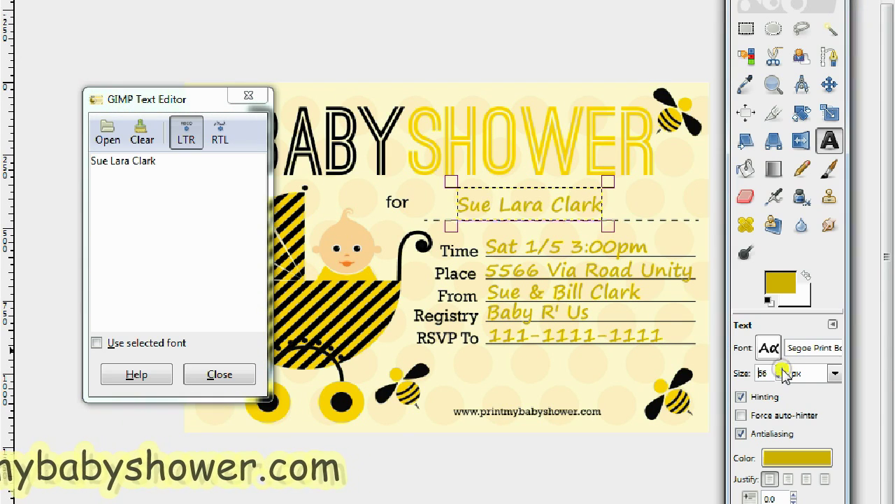
Step: Enter the guest's full name beside 'for' and shift it up and left
left_click(779, 370)
left_click(781, 370)
left_click_drag(780, 377, 782, 370)
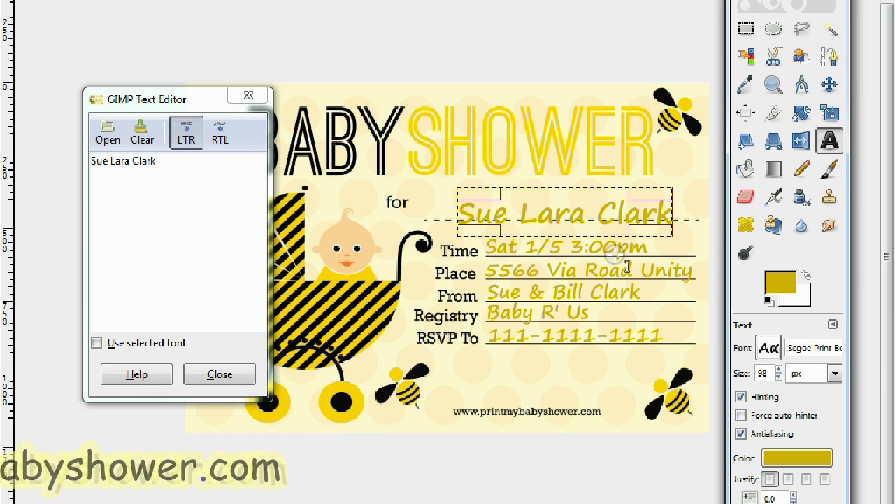
left_click(567, 217)
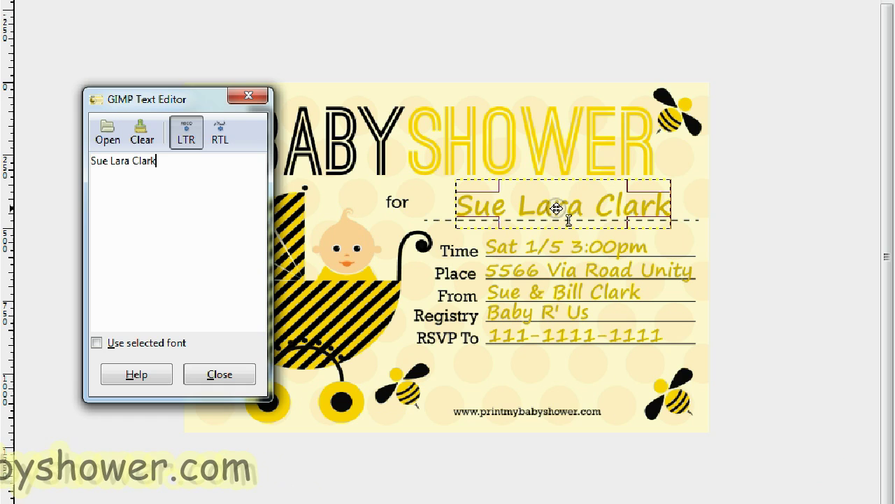
left_click_drag(536, 200, 515, 190)
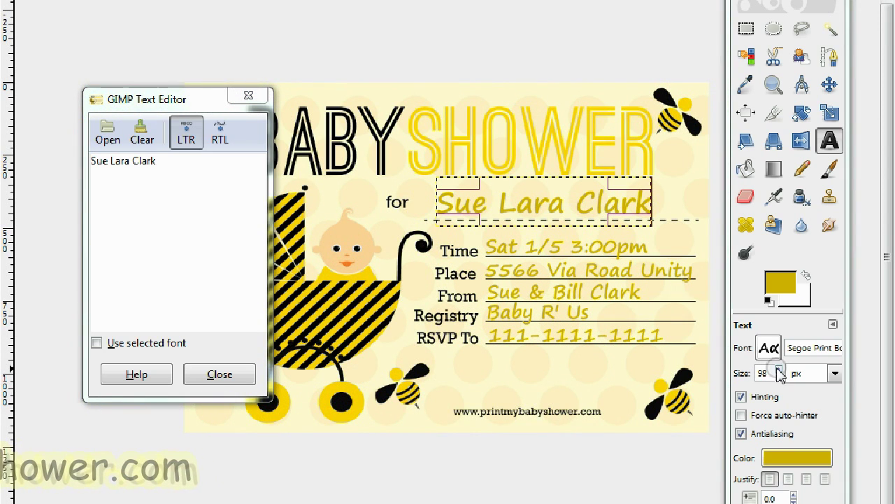
Step: Enlarge the guest name to 110 px and widen its text box so the full name shows
left_click(778, 370)
left_click(778, 371)
left_click(779, 370)
left_click(778, 370)
left_click(779, 370)
left_click(779, 370)
left_click(778, 370)
left_click(779, 370)
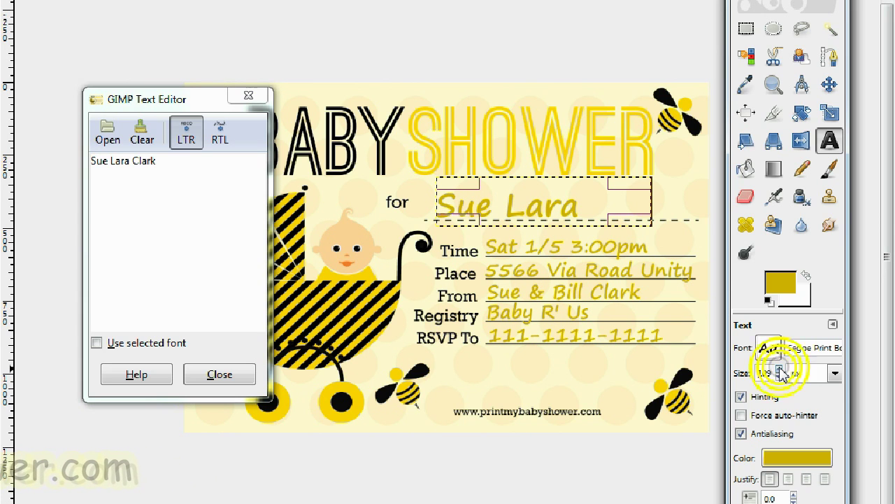
left_click_drag(626, 224, 664, 242)
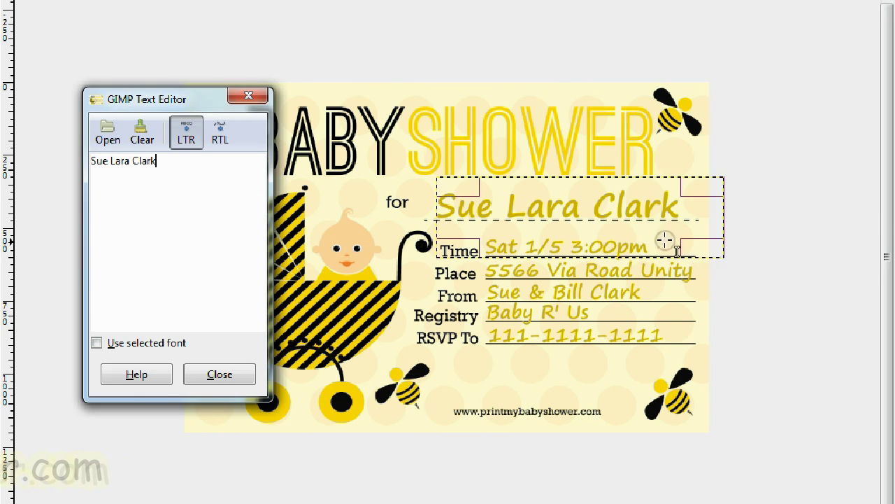
left_click_drag(597, 207, 592, 208)
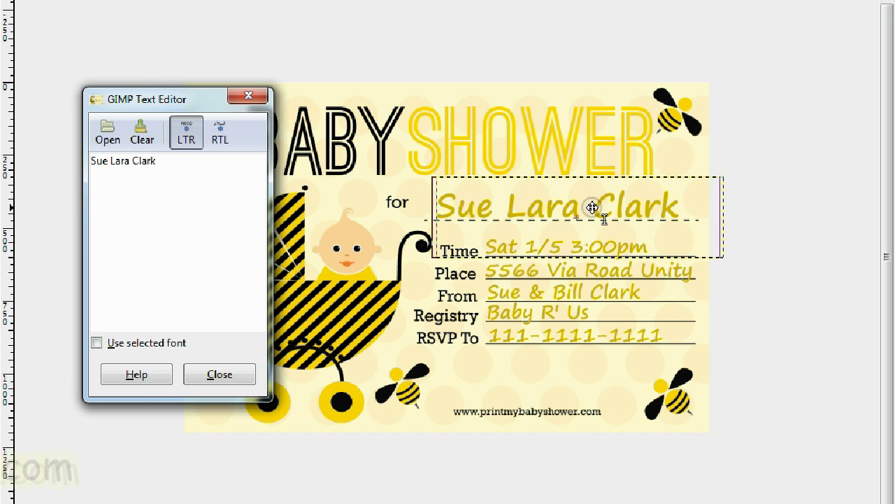
Step: Flatten the completed invitation, including the guest name, into a single layer
left_click(151, 1)
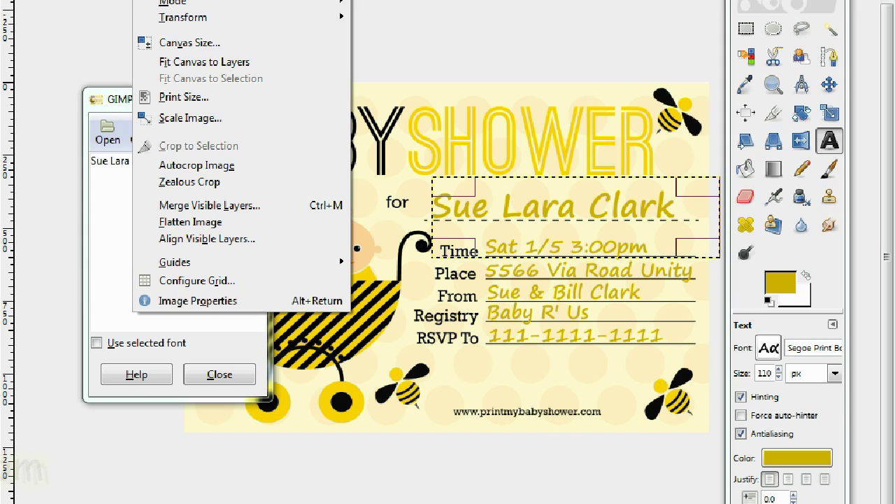
left_click(201, 217)
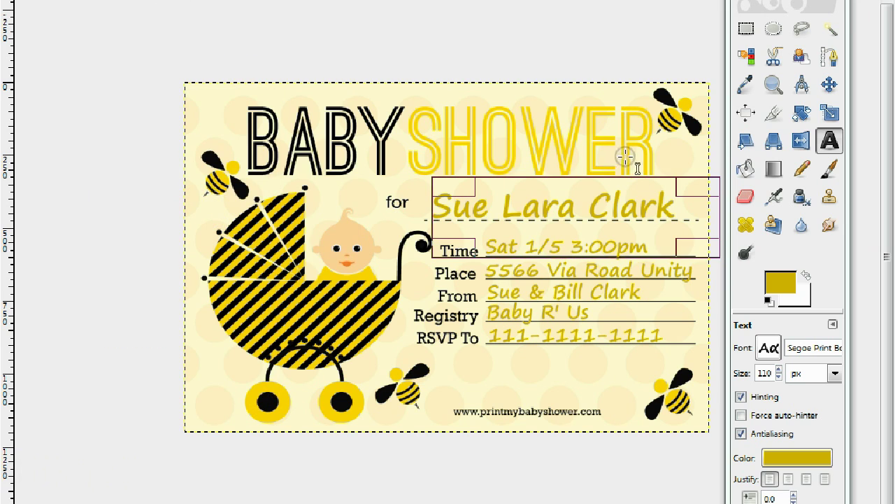
left_click(829, 84)
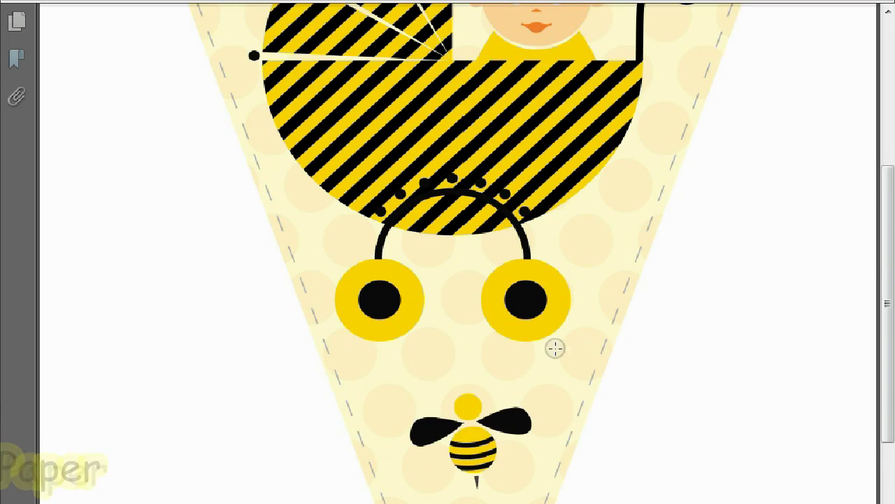
scroll(768, 289, "up", 5)
scroll(769, 290, "down", 8)
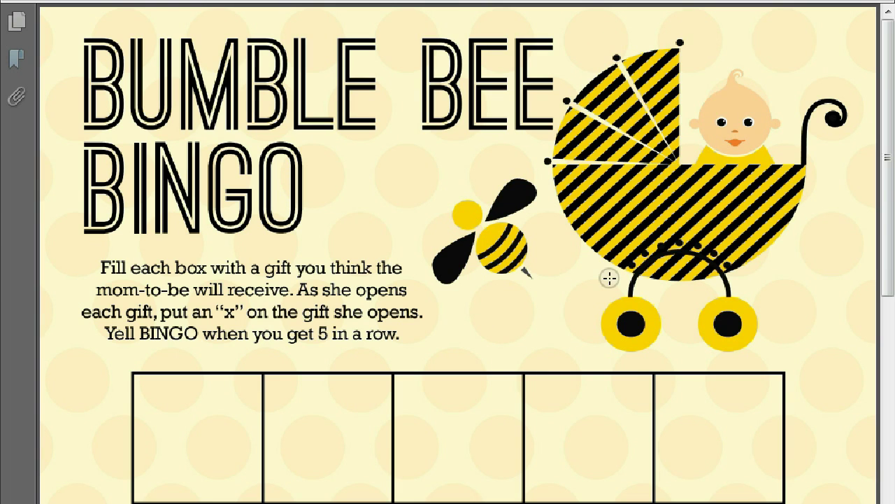
scroll(610, 278, "down", 10)
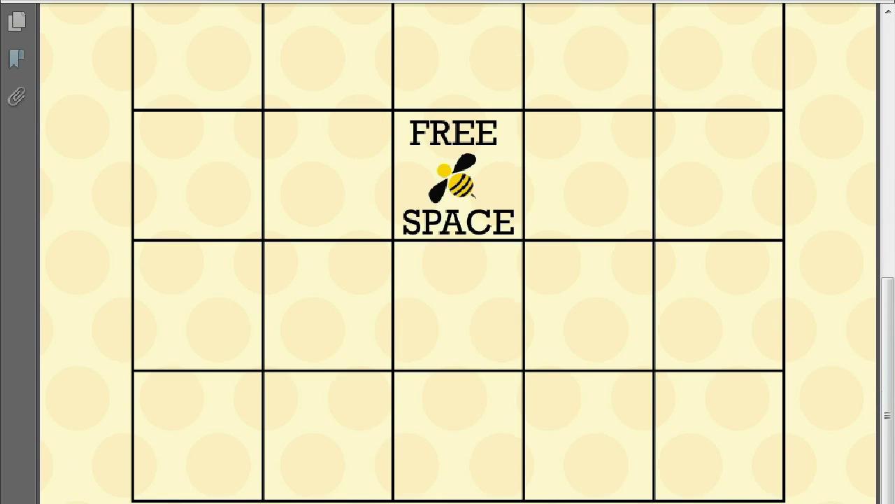